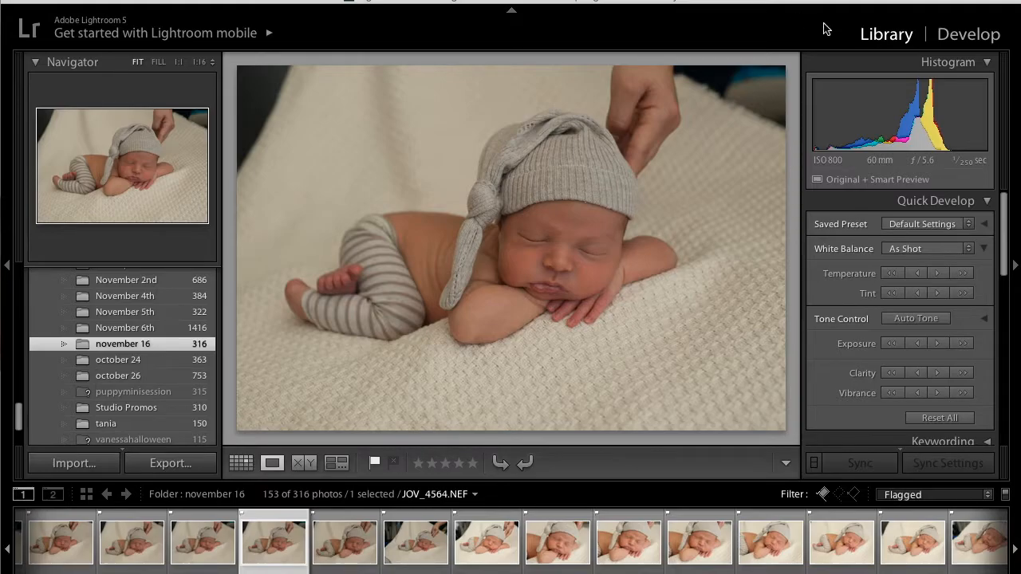
- Bring the selected newborn photo into the Develop module and raise its exposure to +1.56
click(965, 37)
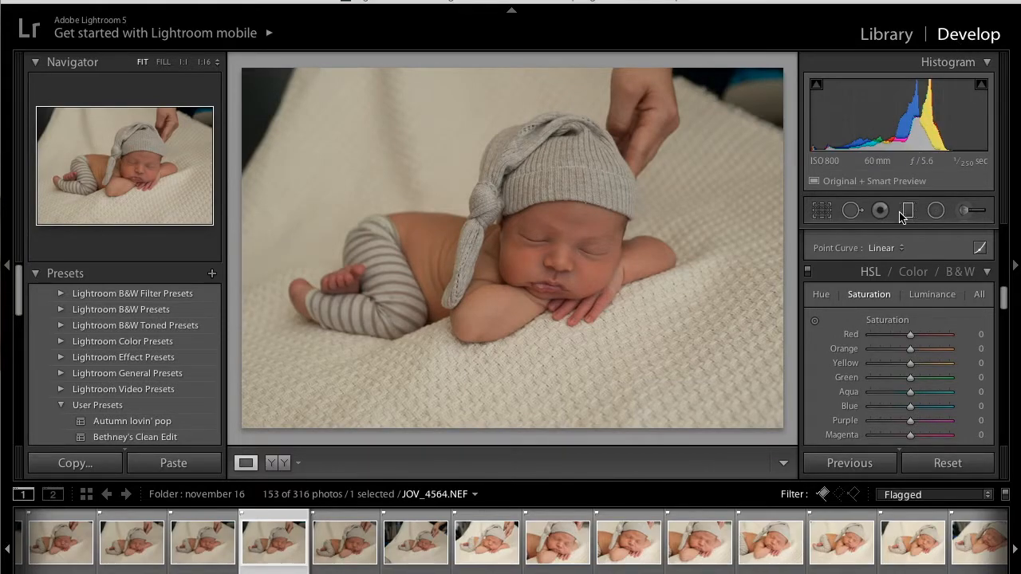
scroll(907, 347, down, 5)
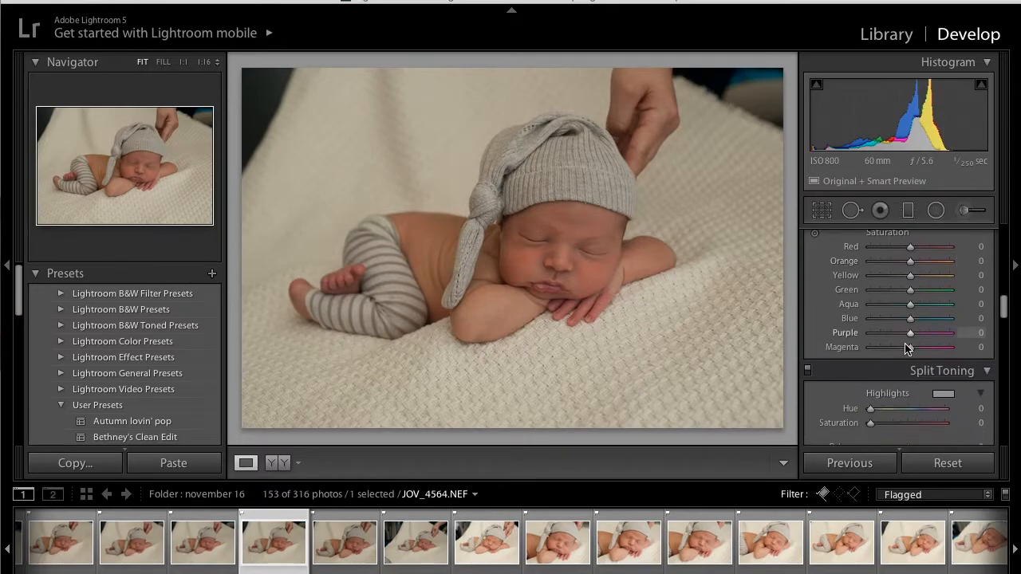
scroll(905, 348, down, 5)
scroll(906, 349, up, 10)
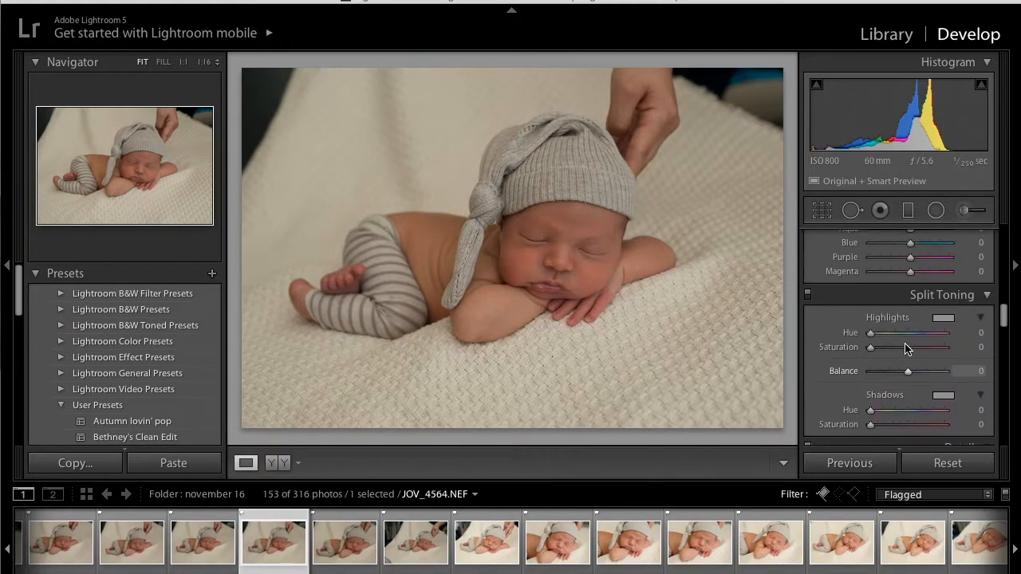
scroll(906, 349, up, 5)
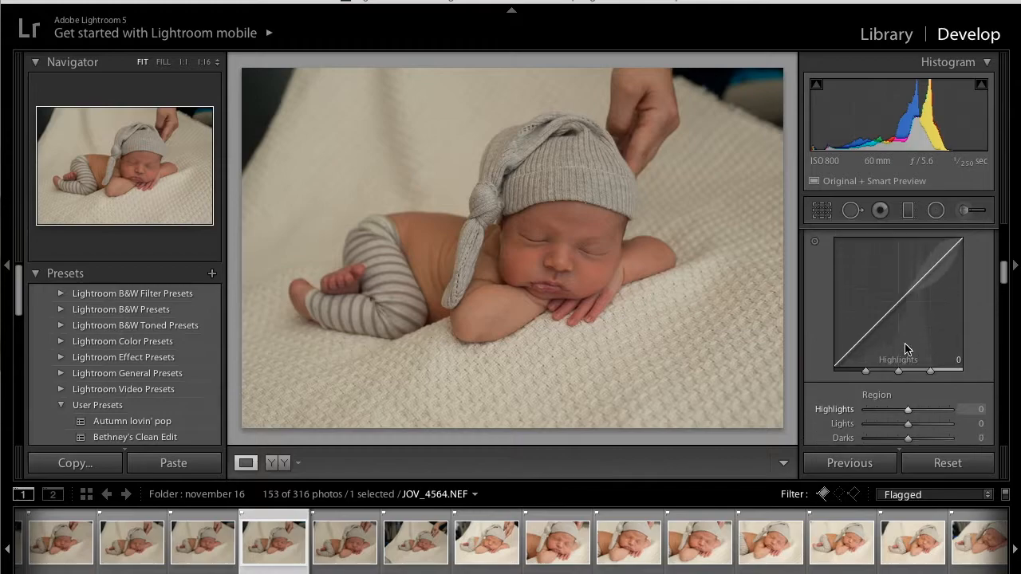
scroll(906, 344, up, 5)
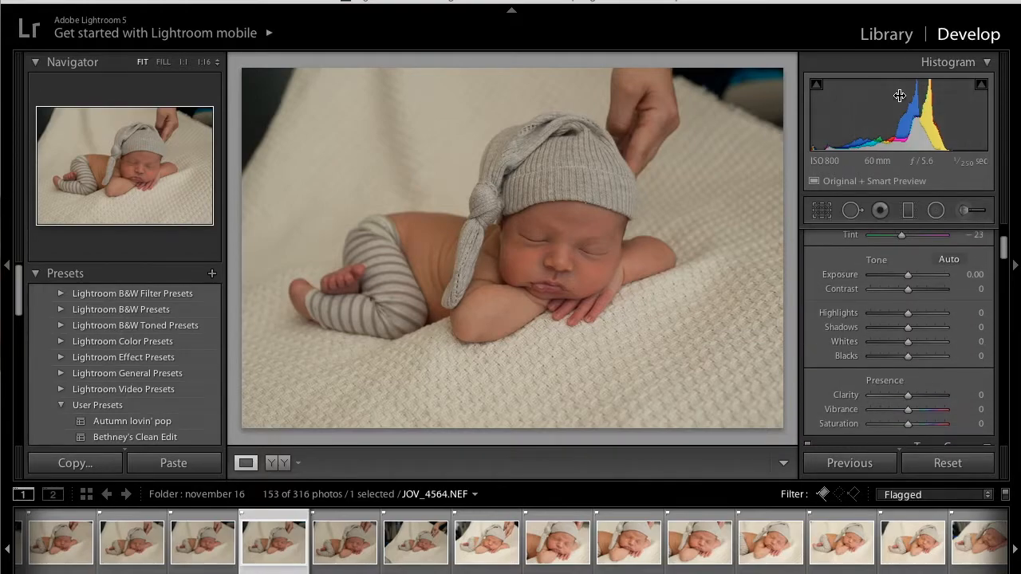
scroll(899, 338, up, 2)
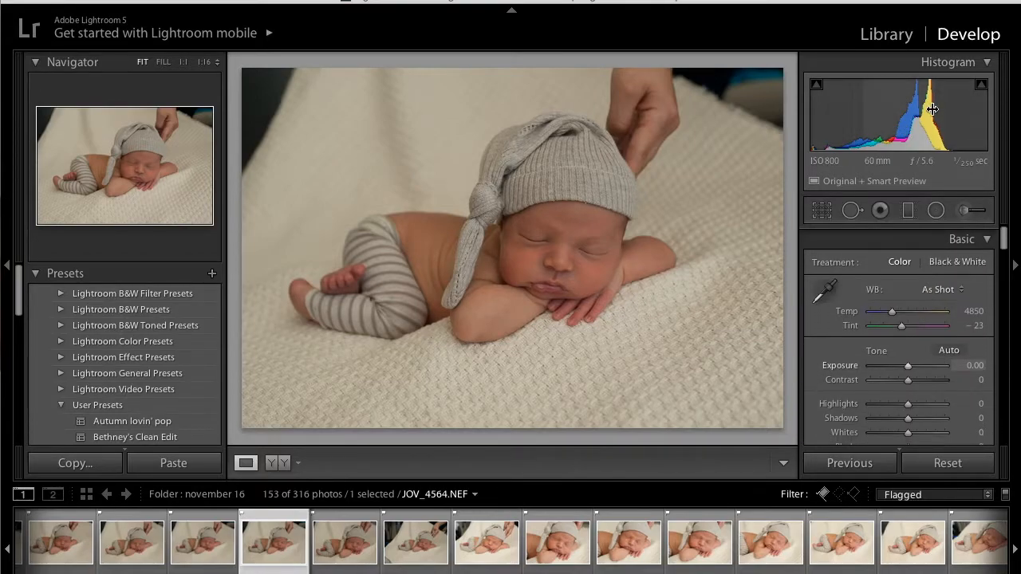
drag(908, 363, 915, 363)
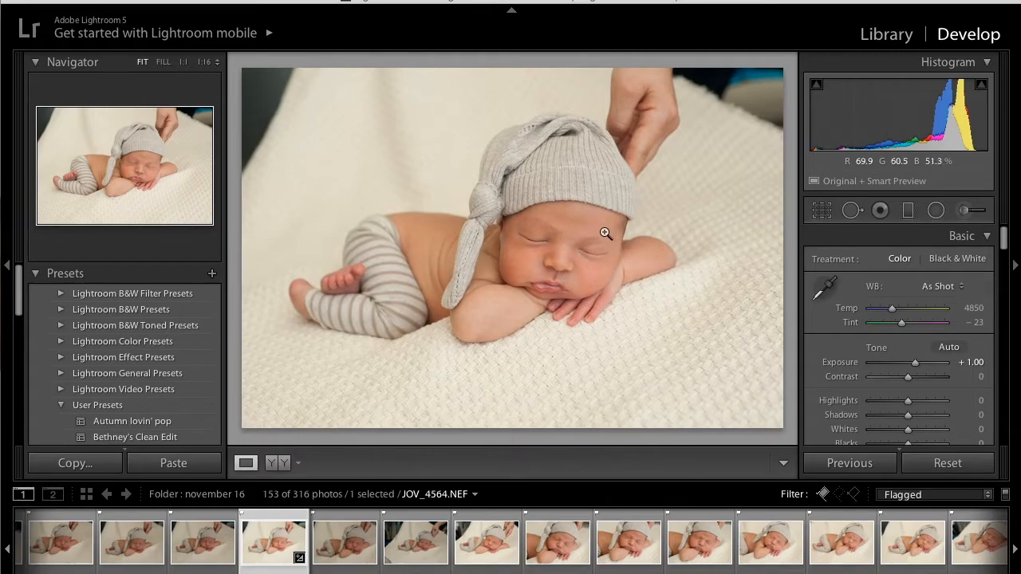
drag(917, 115, 933, 120)
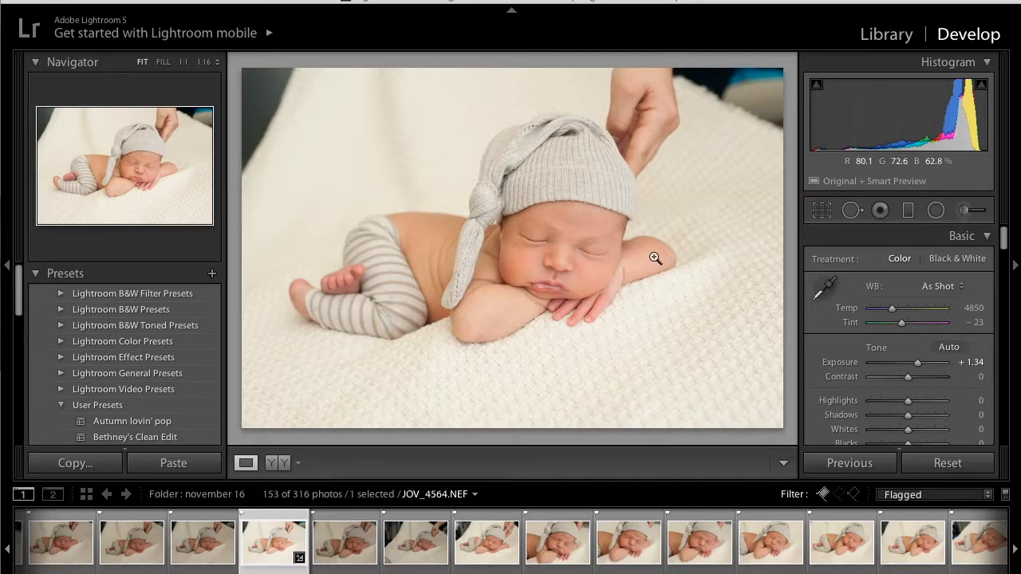
drag(914, 116, 924, 115)
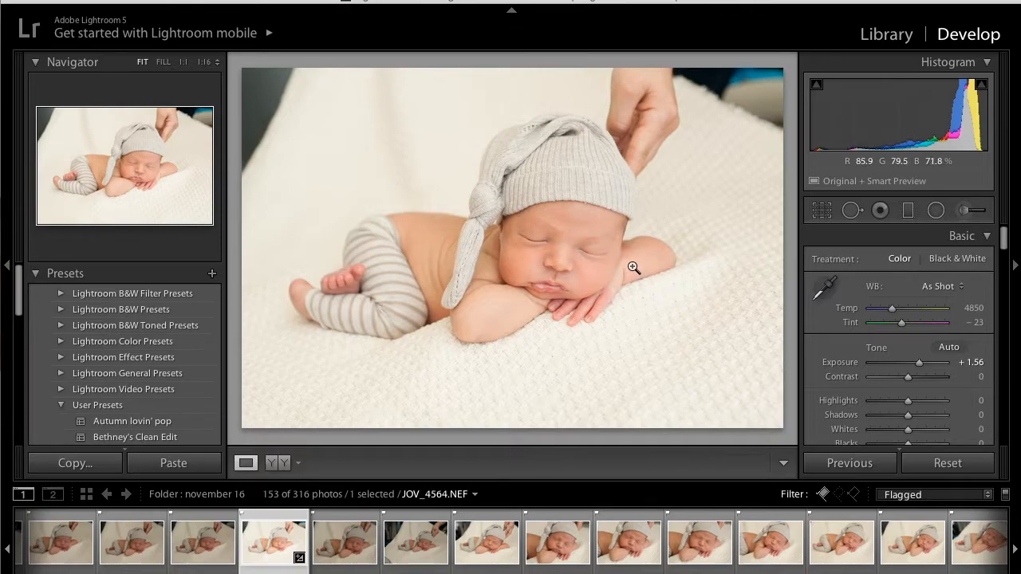
- Warm the photo's white balance by setting the temperature to 5000
scroll(961, 311, down, 4)
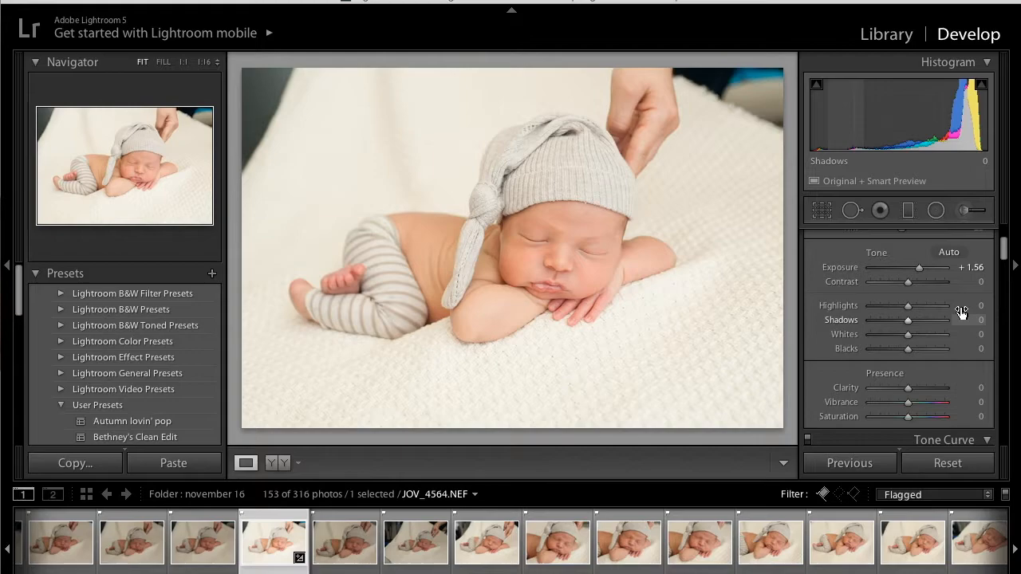
scroll(961, 312, up, 3)
click(973, 311)
key(Up)
key(Up)
key(Up)
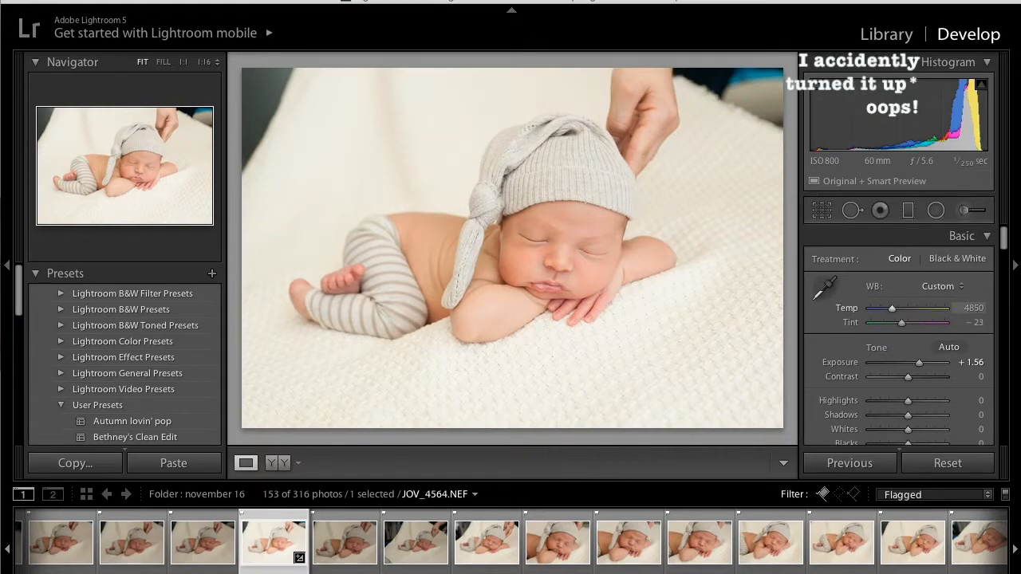
key(Up)
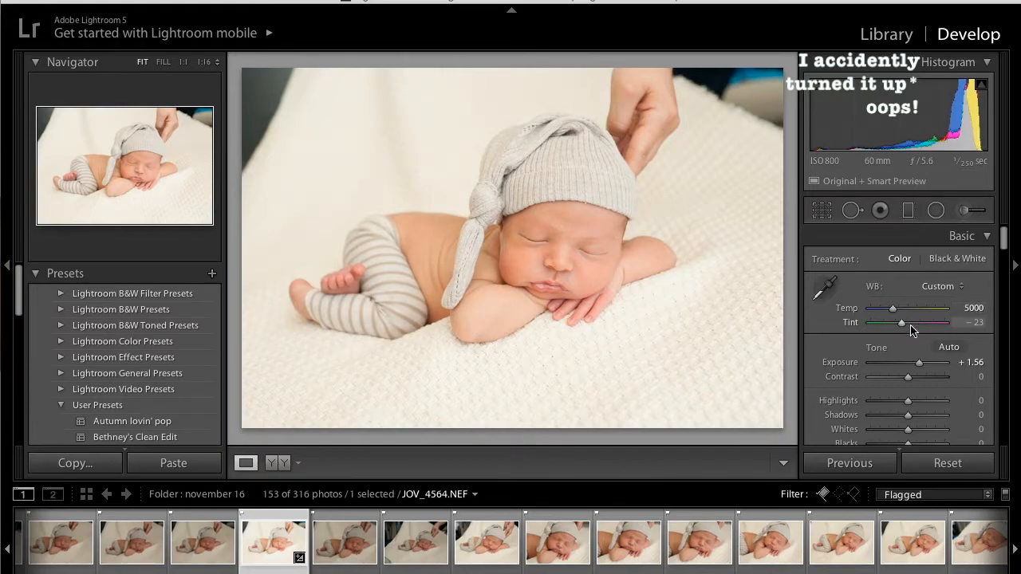
- Lower the yellow hue to -6 in the HSL adjustments
scroll(910, 326, down, 4)
scroll(912, 329, down, 10)
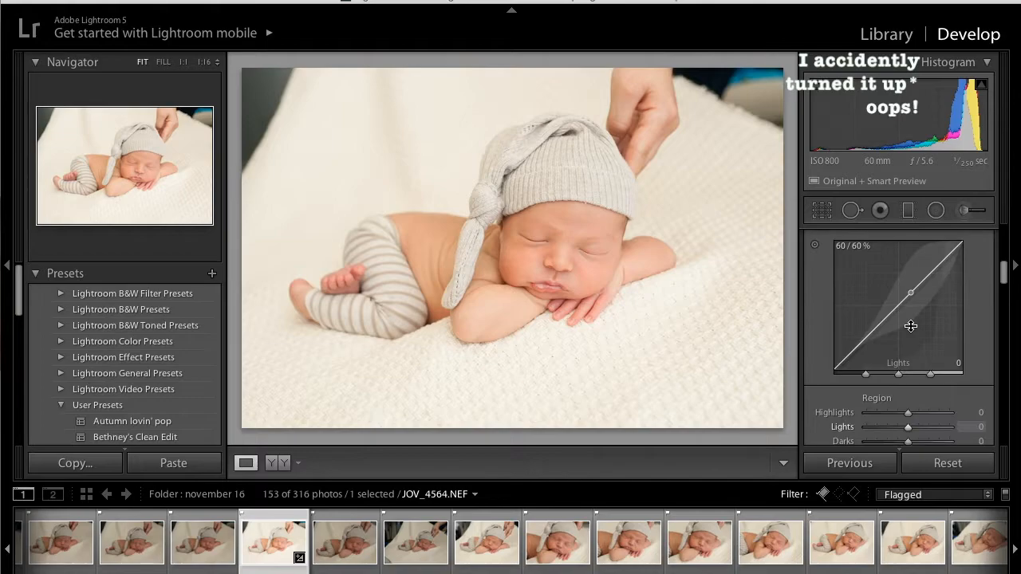
scroll(912, 329, up, 4)
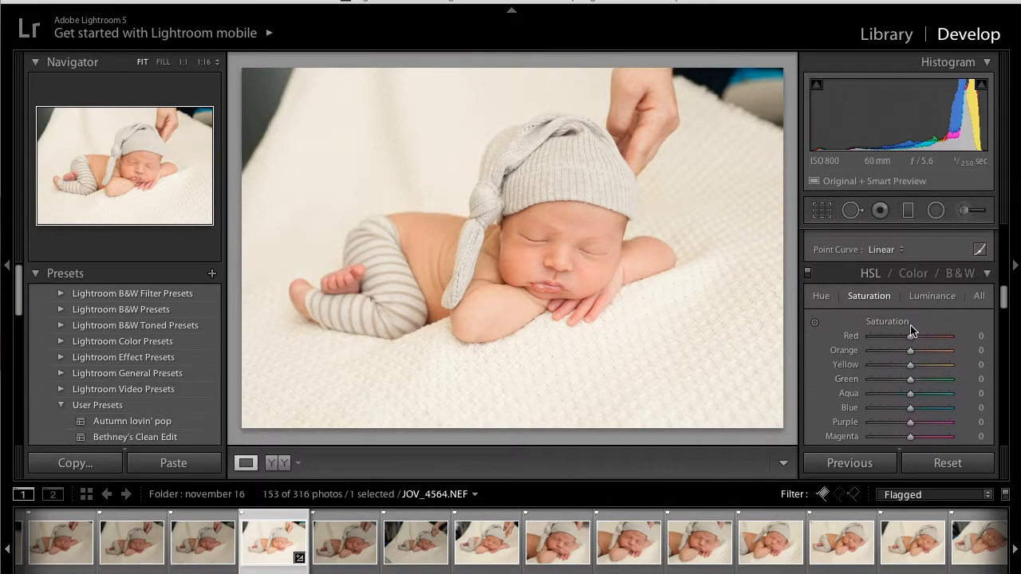
click(824, 299)
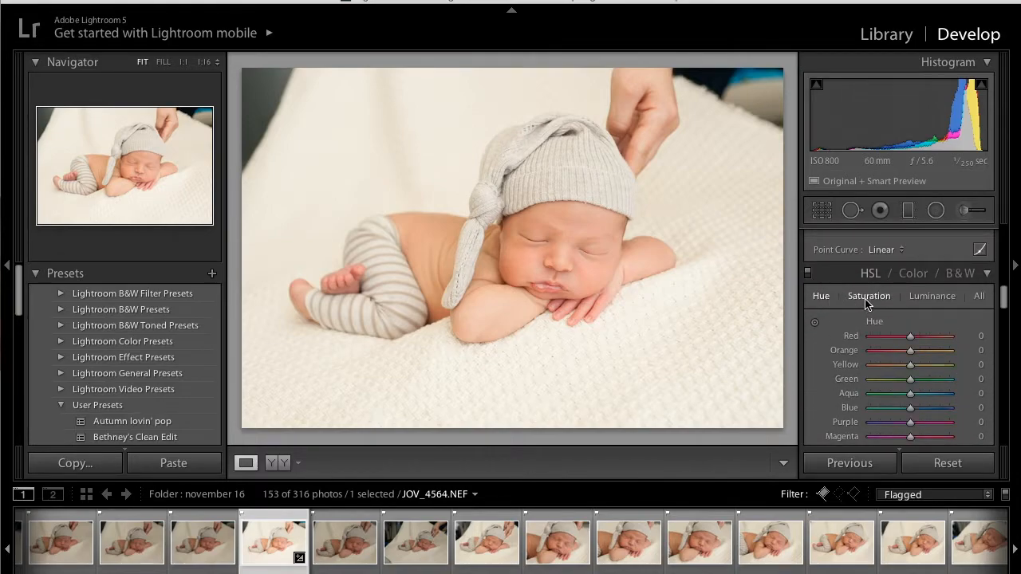
mouse_move(910, 365)
mouse_down()
mouse_move(930, 367)
mouse_move(907, 366)
mouse_up()
scroll(906, 365, down, 1)
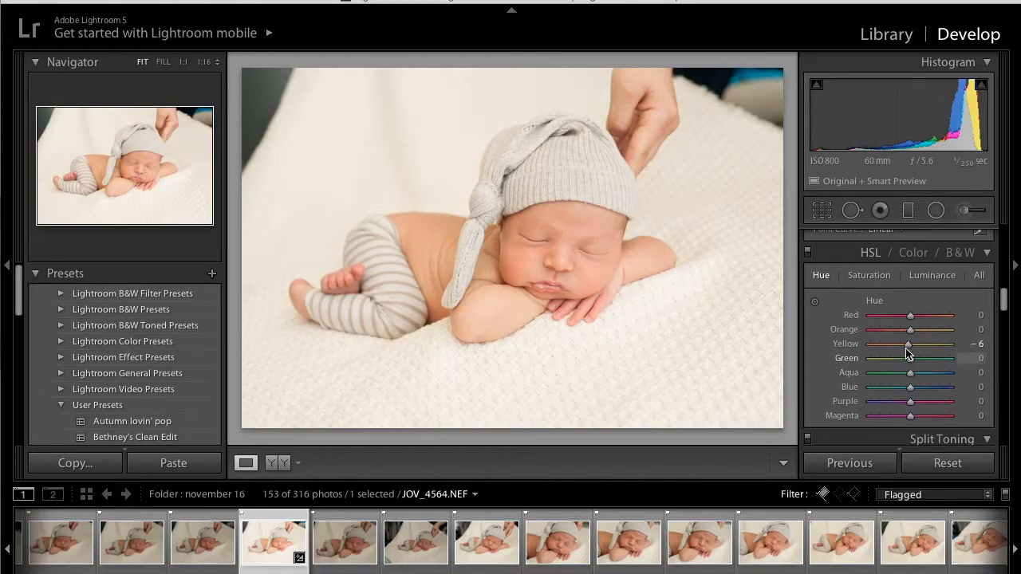
- Set both the hue and the saturation of the orange tones to -8
drag(911, 335, 909, 335)
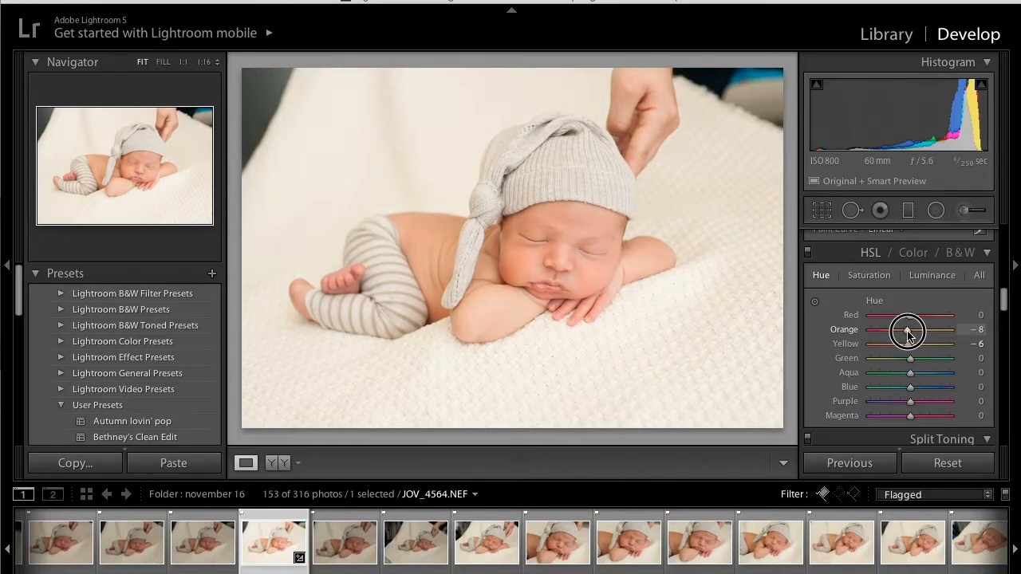
drag(908, 331, 908, 331)
click(871, 278)
drag(909, 330, 906, 334)
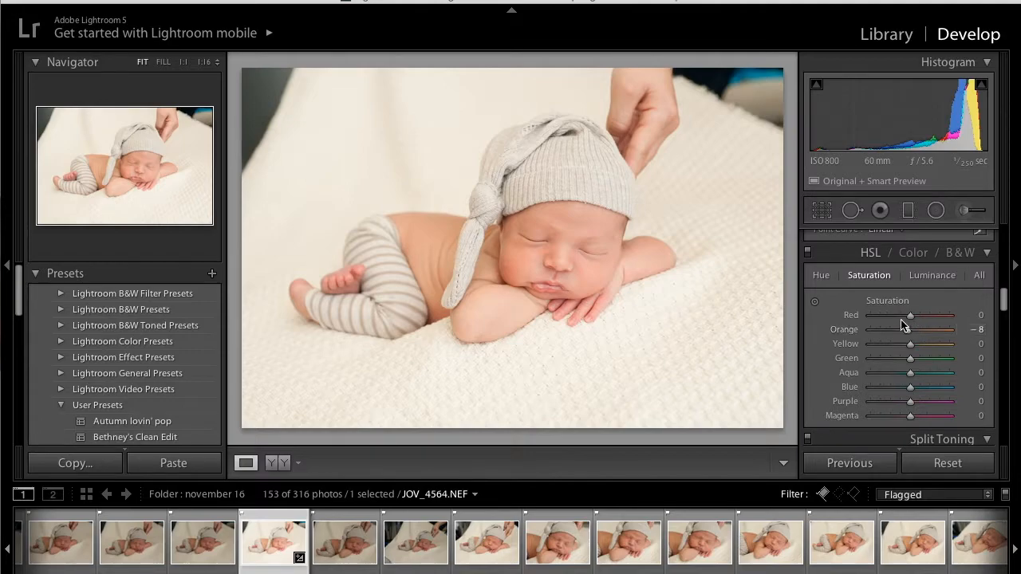
- Switch the tone curve to point editing and pull its white point in to 95.3% input with the highlight clipping overlay shown
scroll(901, 325, down, 5)
scroll(900, 319, up, 5)
drag(908, 302, 909, 300)
scroll(907, 297, up, 5)
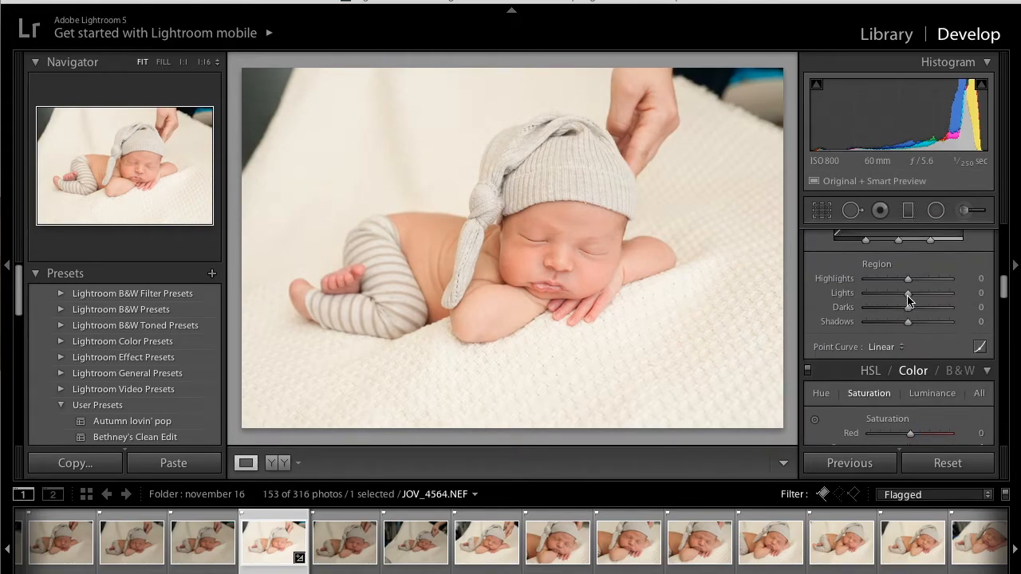
scroll(983, 388, down, 2)
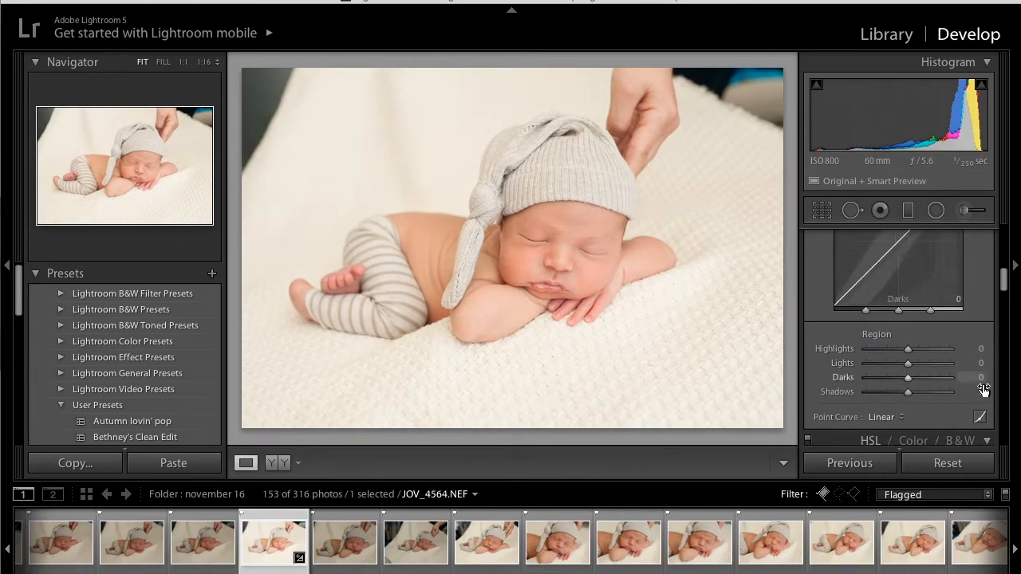
click(980, 417)
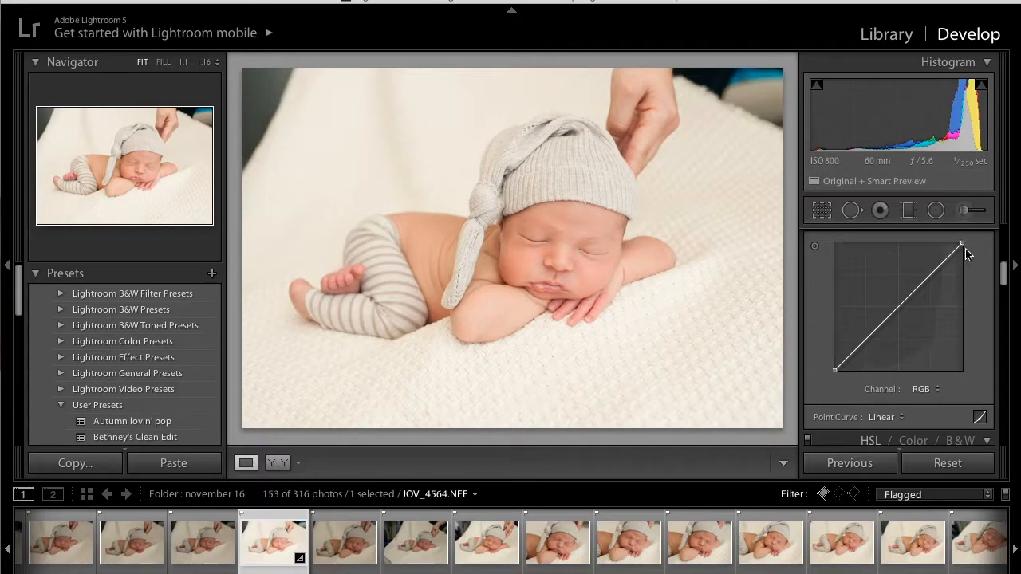
drag(962, 243, 958, 243)
click(981, 84)
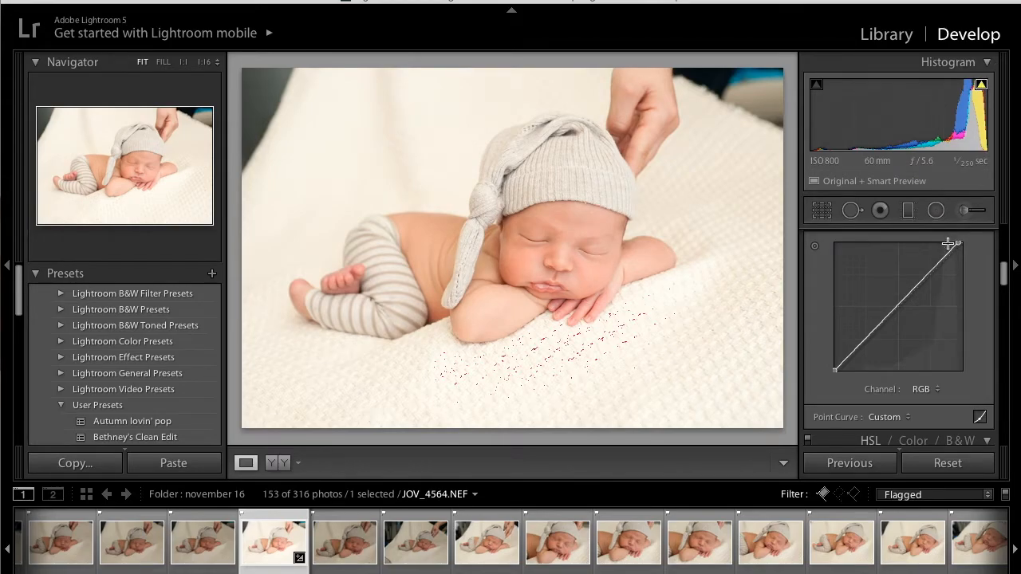
drag(958, 244, 957, 244)
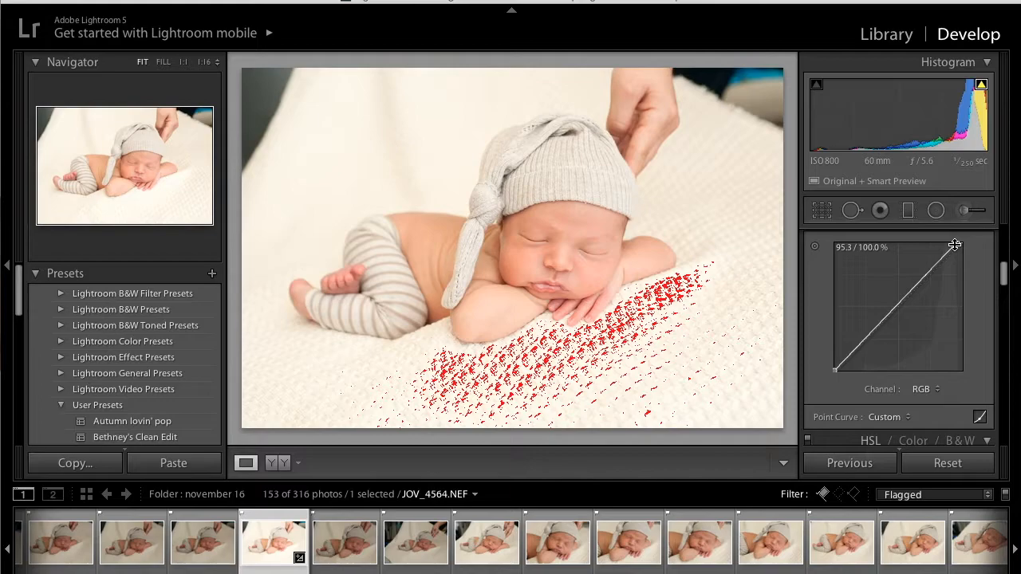
- Try pulling the curve's white point further in to 92.2% input and check the photo without the clipping overlay
drag(955, 245, 954, 244)
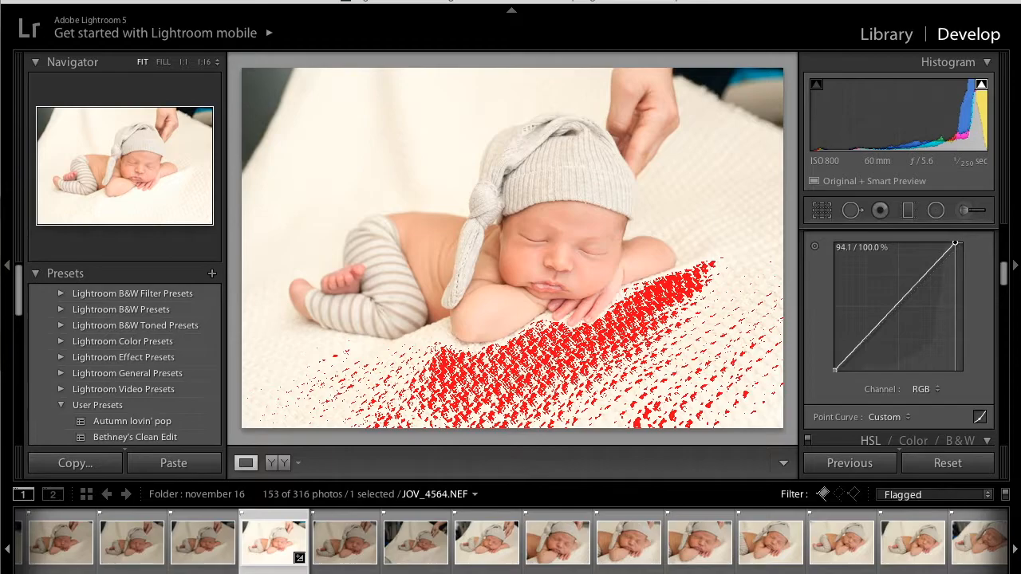
drag(954, 243, 952, 243)
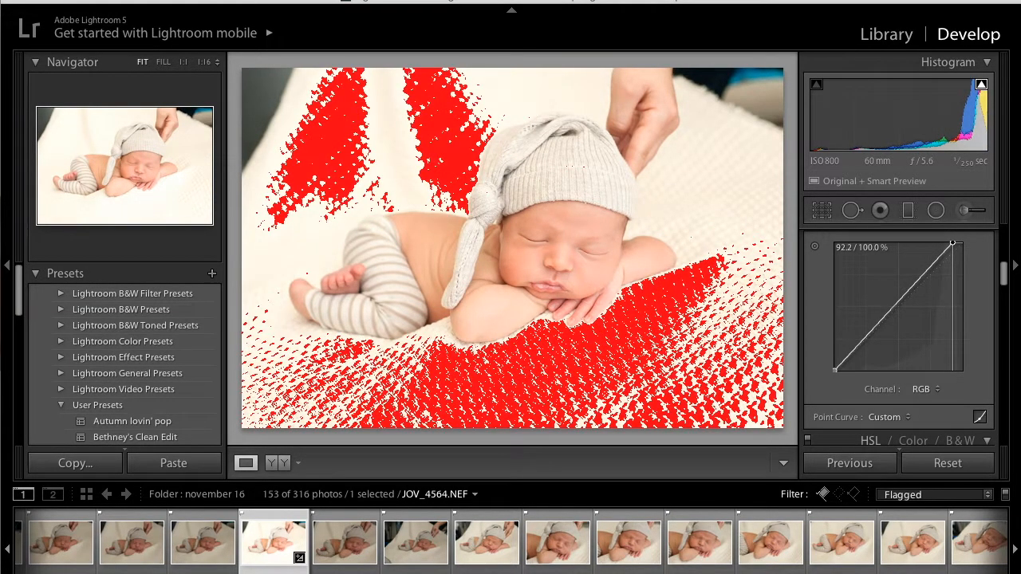
click(981, 88)
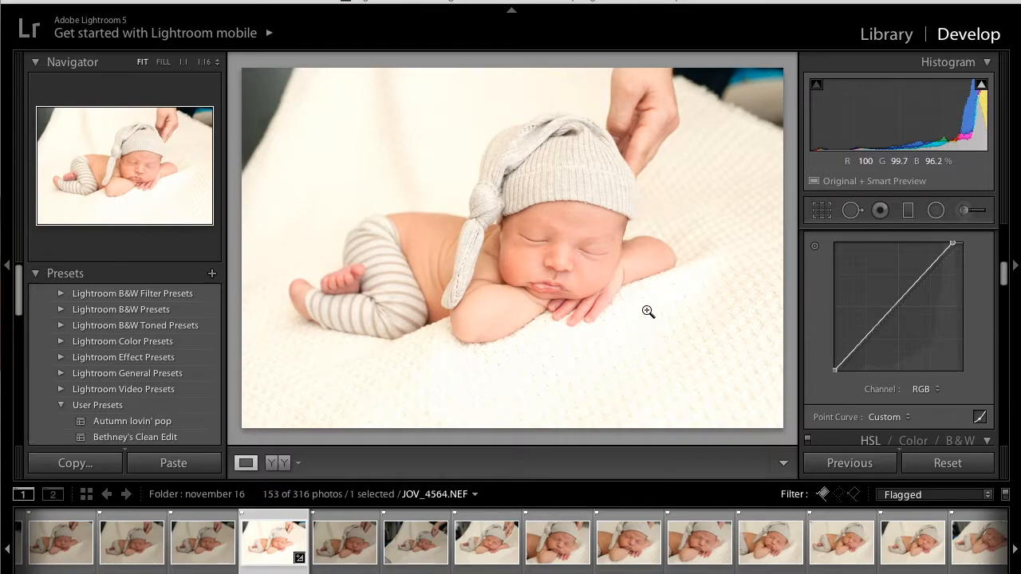
drag(953, 247, 956, 244)
mouse_move(983, 87)
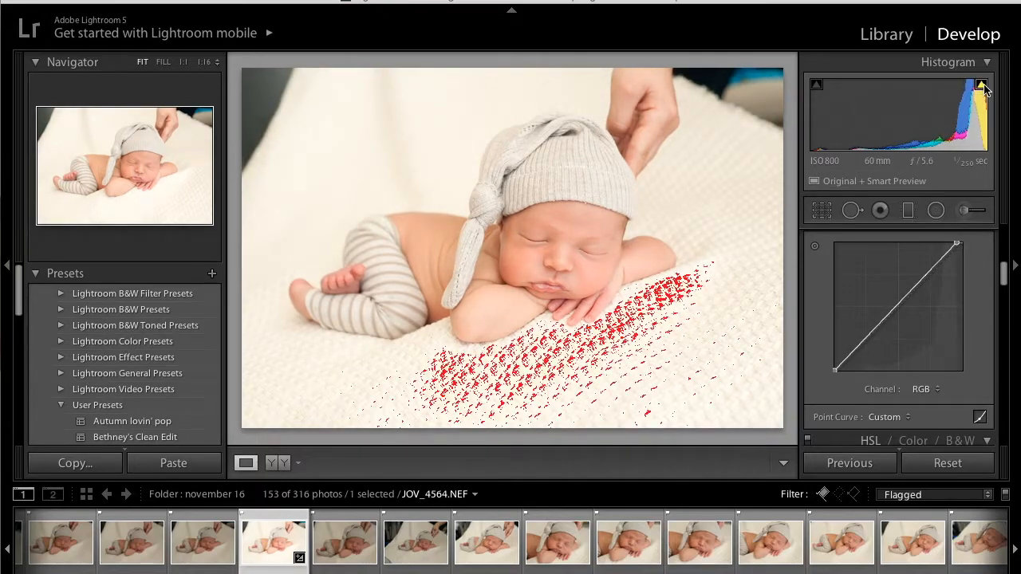
- Paint with the Adjustment Brush over the clipped highlights on the blanket in front of the baby
click(965, 210)
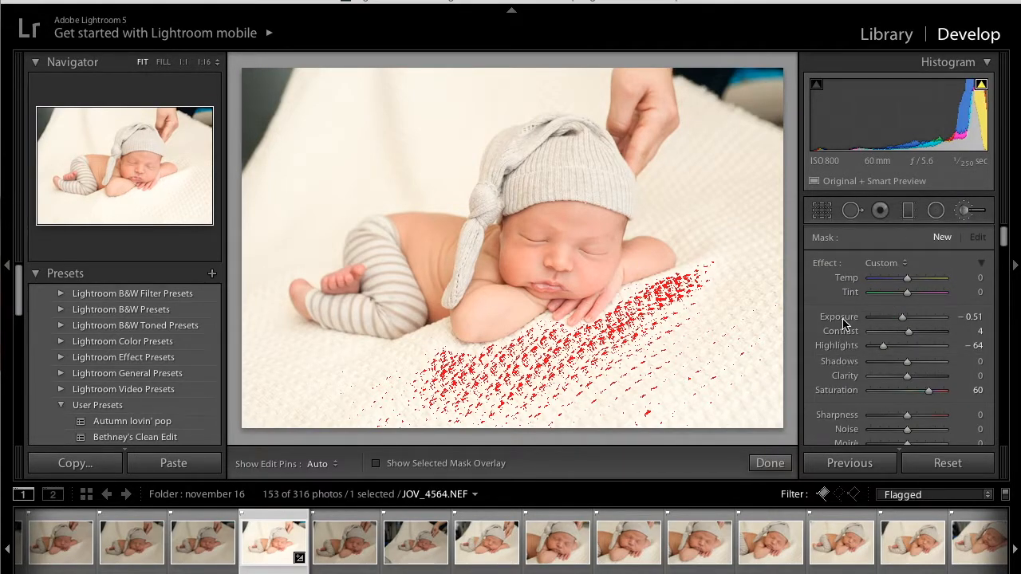
mouse_move(620, 362)
mouse_down()
mouse_move(677, 312)
mouse_move(521, 415)
mouse_move(645, 404)
mouse_move(728, 360)
mouse_move(659, 412)
mouse_move(806, 330)
mouse_move(700, 420)
mouse_move(809, 383)
mouse_move(643, 337)
mouse_move(681, 302)
mouse_move(703, 297)
mouse_move(584, 366)
mouse_move(595, 361)
mouse_move(430, 406)
mouse_move(455, 396)
mouse_move(436, 423)
mouse_move(549, 339)
mouse_move(595, 342)
mouse_move(634, 314)
mouse_move(598, 335)
mouse_up()
key(h)
drag(562, 342, 561, 344)
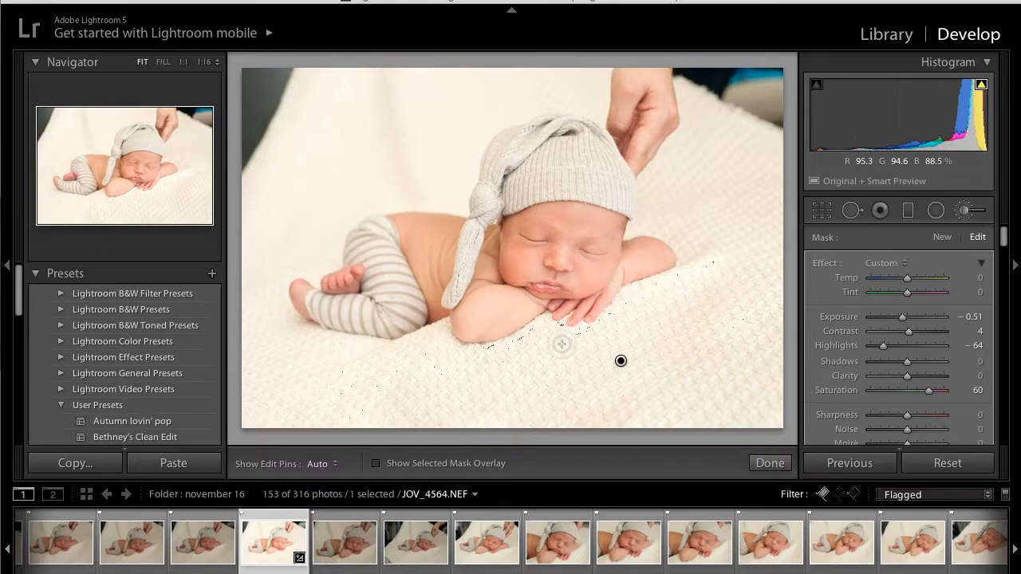
key(h)
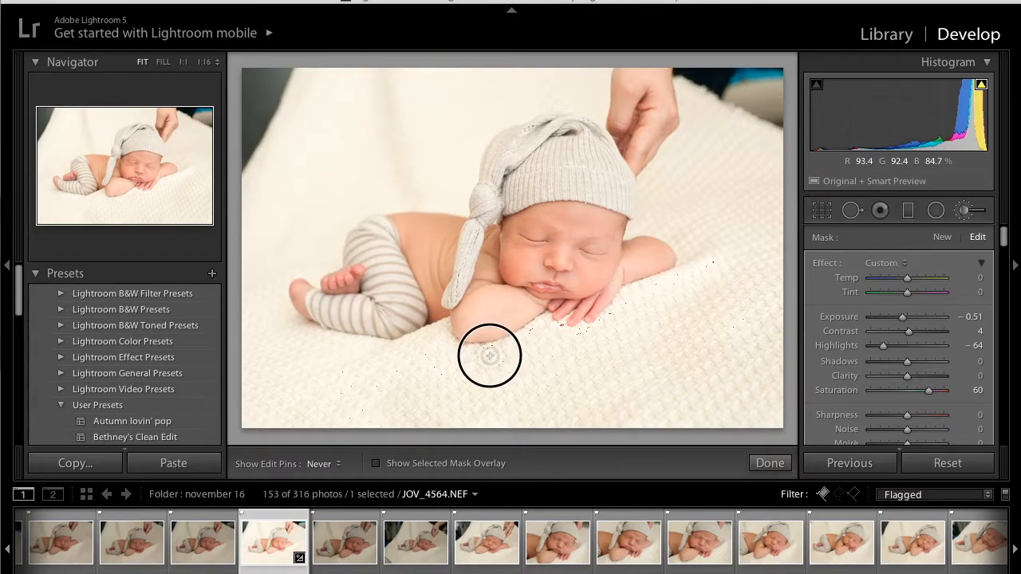
mouse_move(685, 286)
mouse_down()
mouse_move(638, 293)
mouse_move(618, 324)
mouse_move(576, 345)
mouse_up()
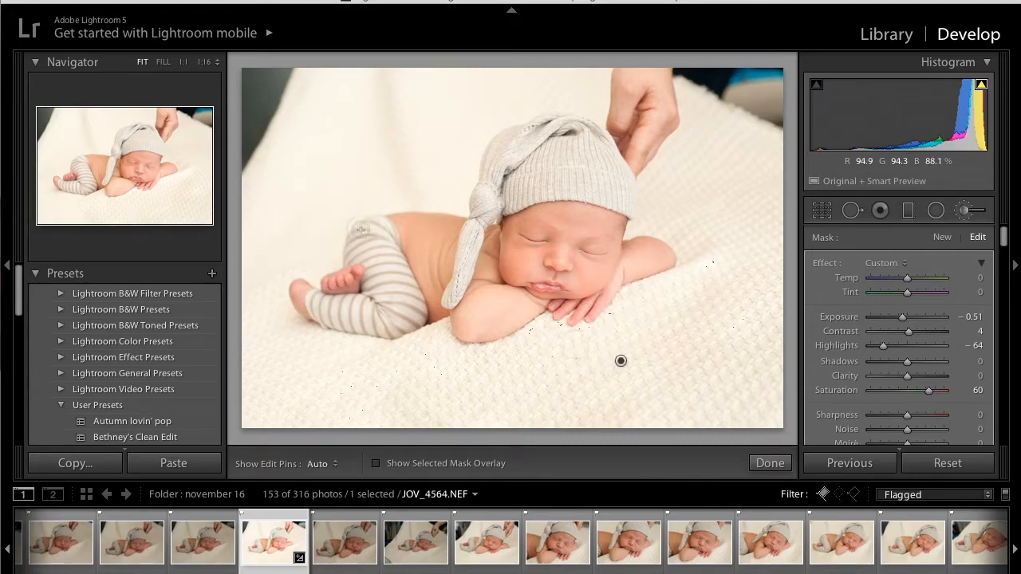
- Set the brushed blanket area's exposure to -0.22 and its highlights to -97
click(906, 327)
drag(907, 325, 904, 325)
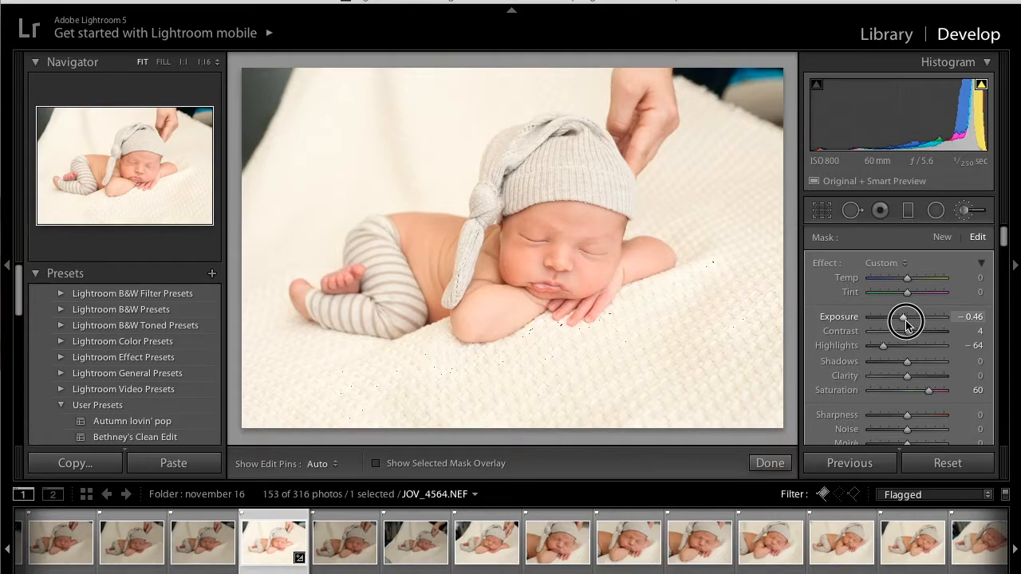
drag(907, 325, 908, 324)
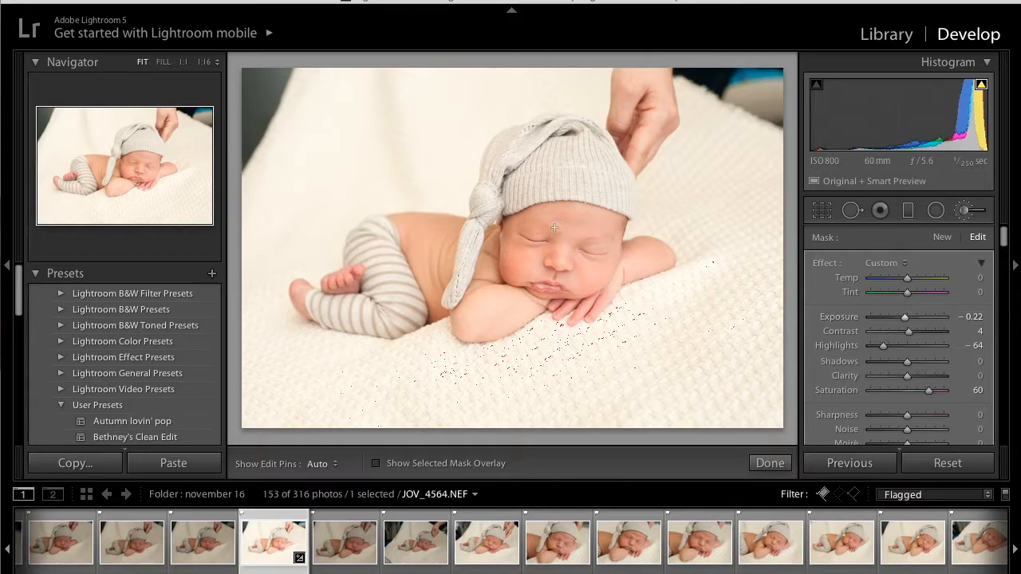
mouse_move(417, 111)
mouse_down()
mouse_move(426, 143)
mouse_move(419, 75)
mouse_move(433, 126)
mouse_move(349, 152)
mouse_move(356, 62)
mouse_move(305, 170)
mouse_move(221, 228)
mouse_up()
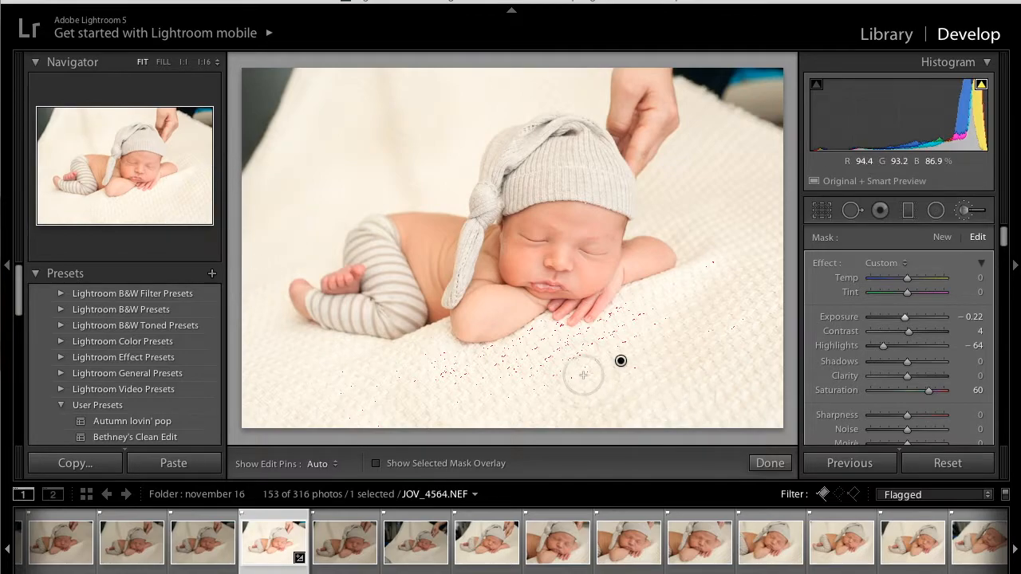
drag(883, 345, 872, 349)
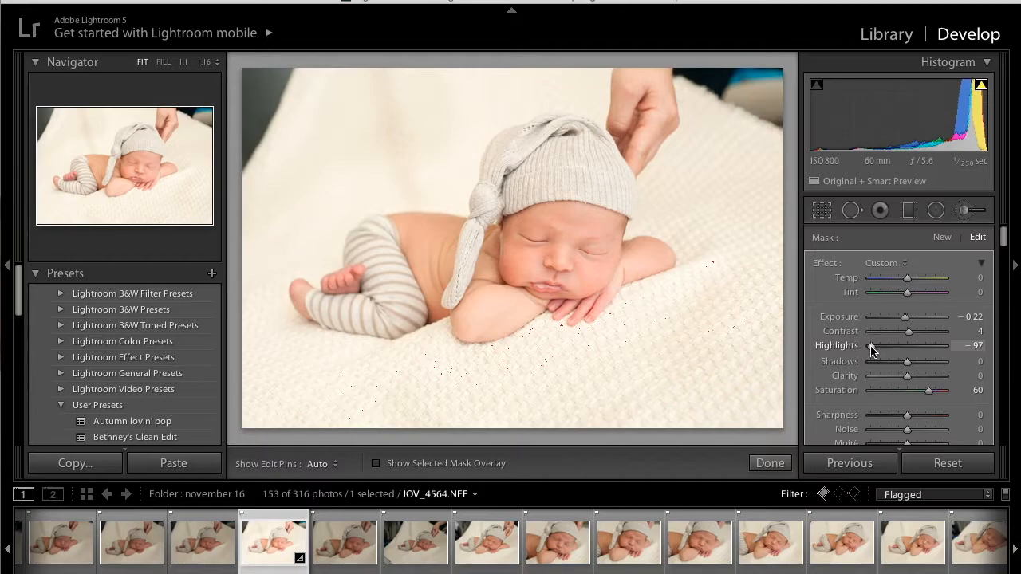
- Check the brushed blanket area's coverage with the mask overlay, hide the overlay and close the Adjustment Brush
click(376, 465)
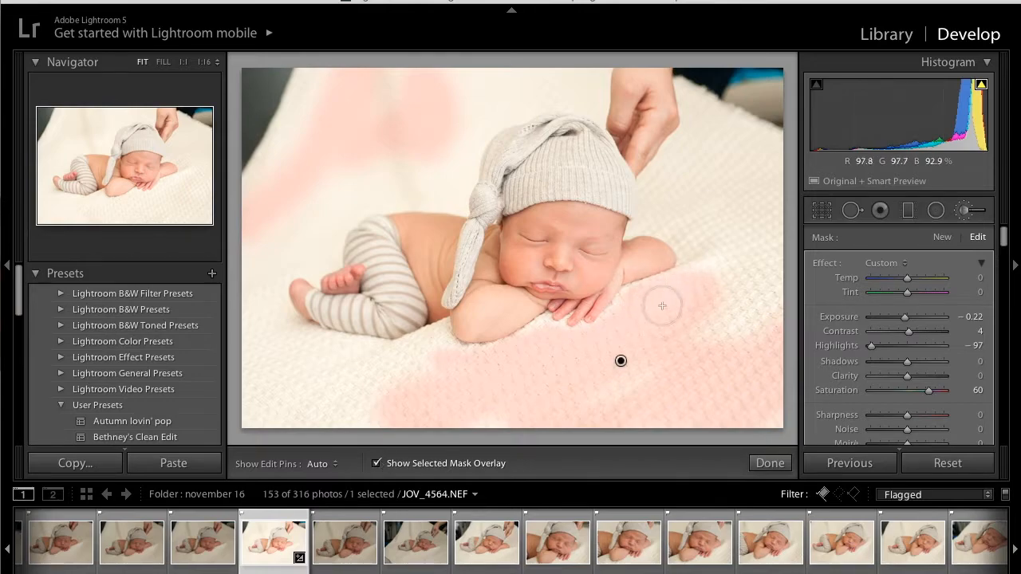
click(376, 463)
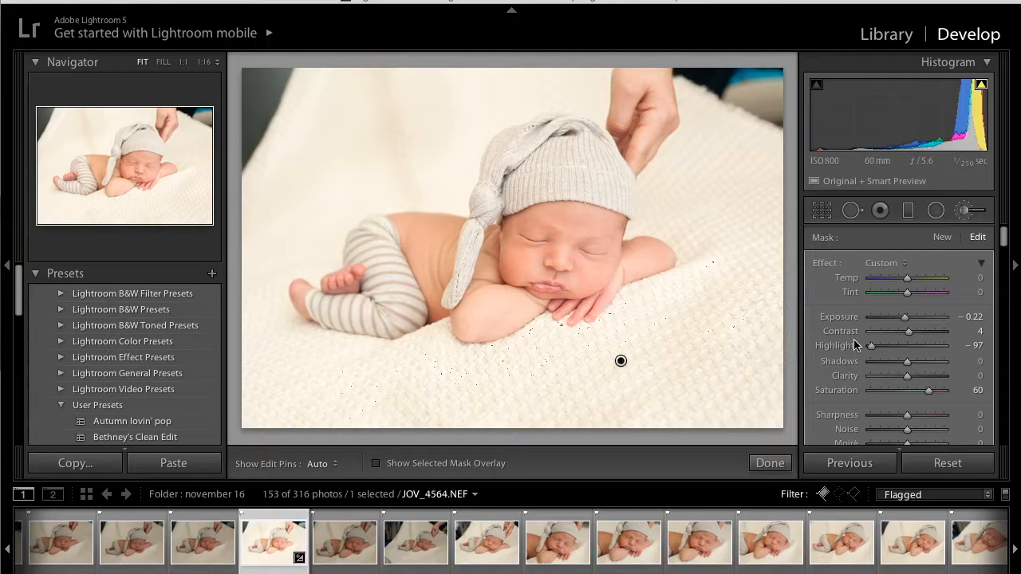
scroll(906, 374, down, 5)
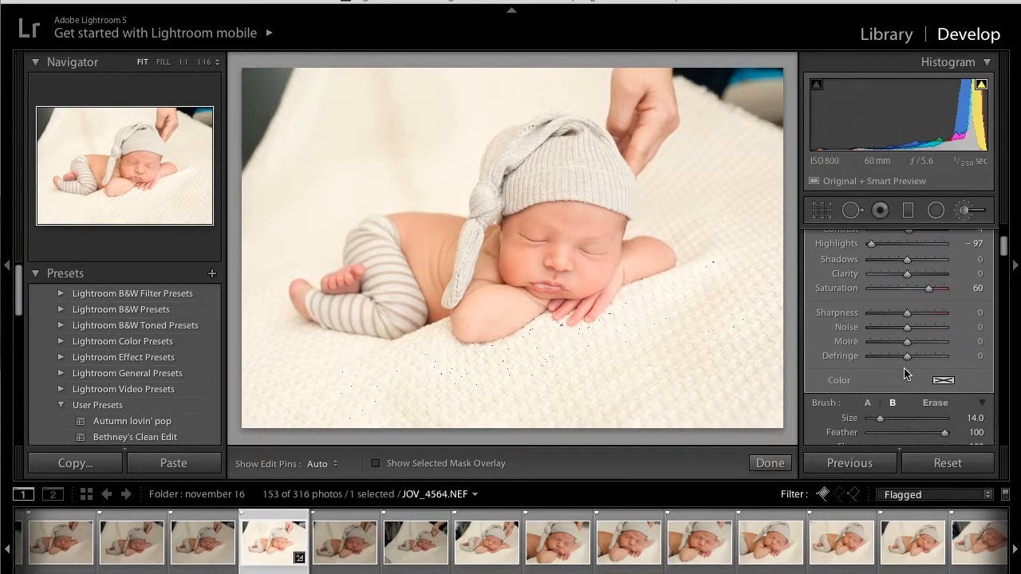
scroll(905, 373, down, 4)
scroll(905, 373, down, 2)
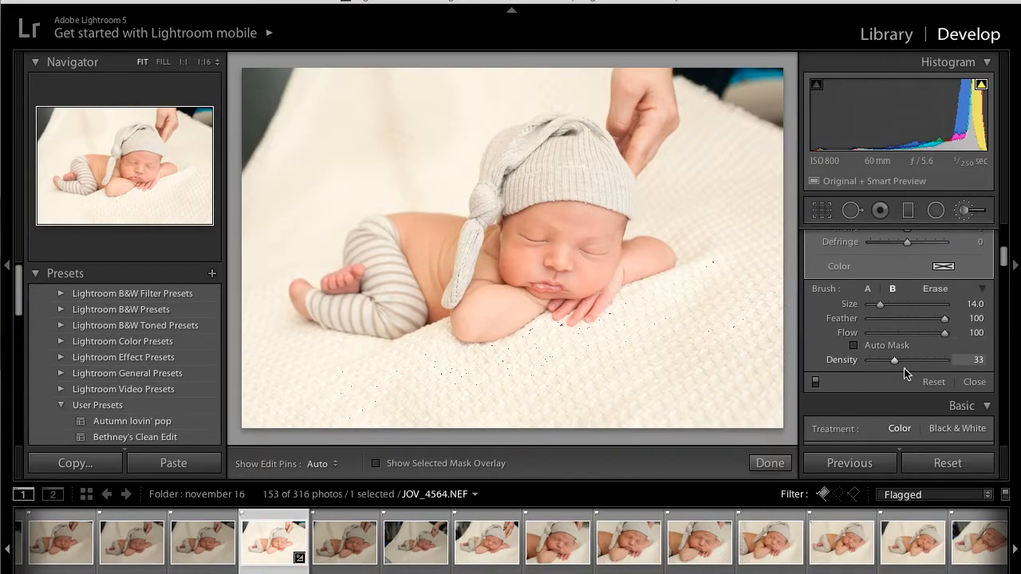
scroll(905, 373, down, 10)
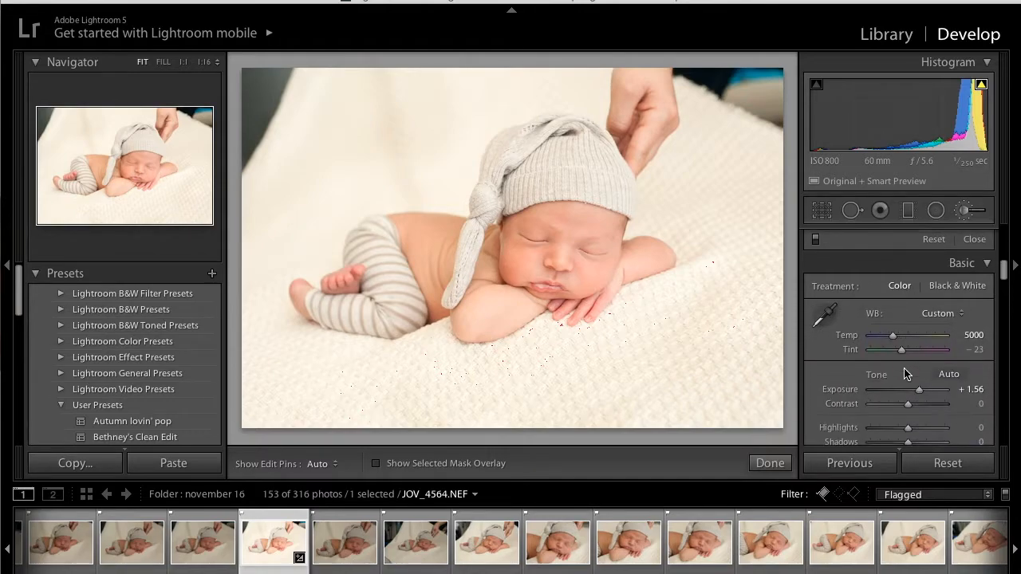
scroll(906, 373, down, 20)
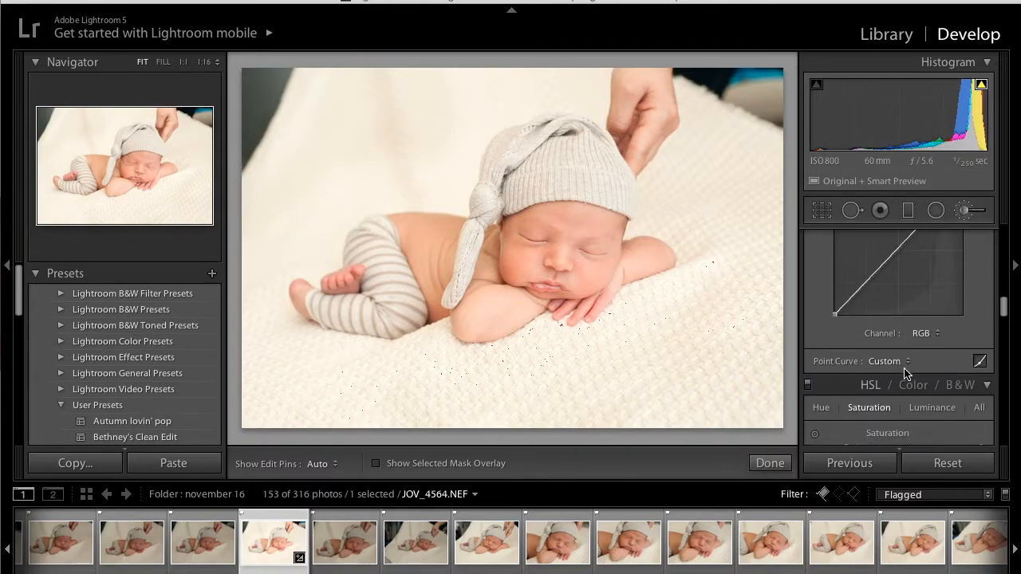
click(962, 212)
- Set the photo's sharpening amount to 51 and its sharpening masking to 51
scroll(918, 311, down, 8)
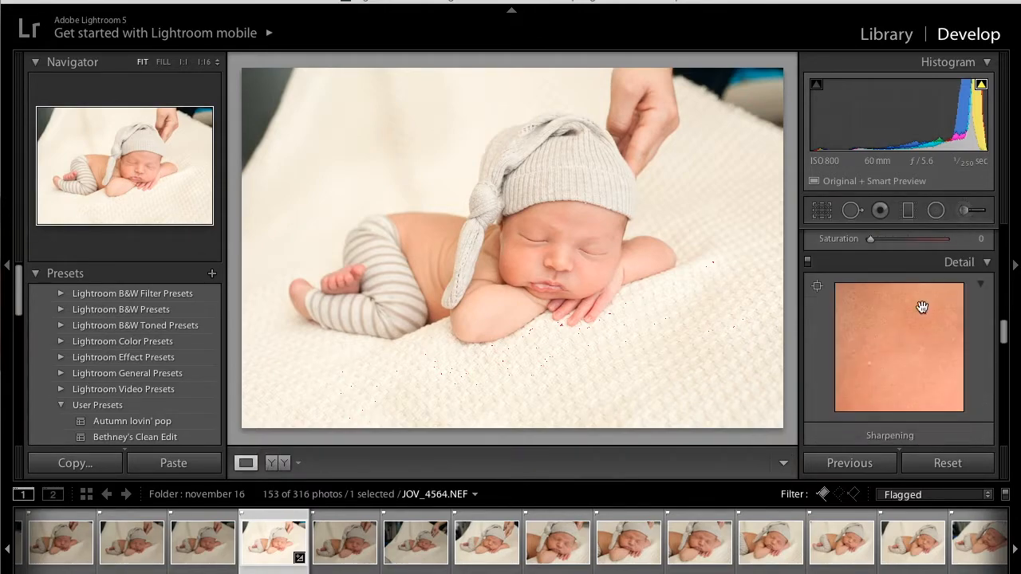
click(896, 364)
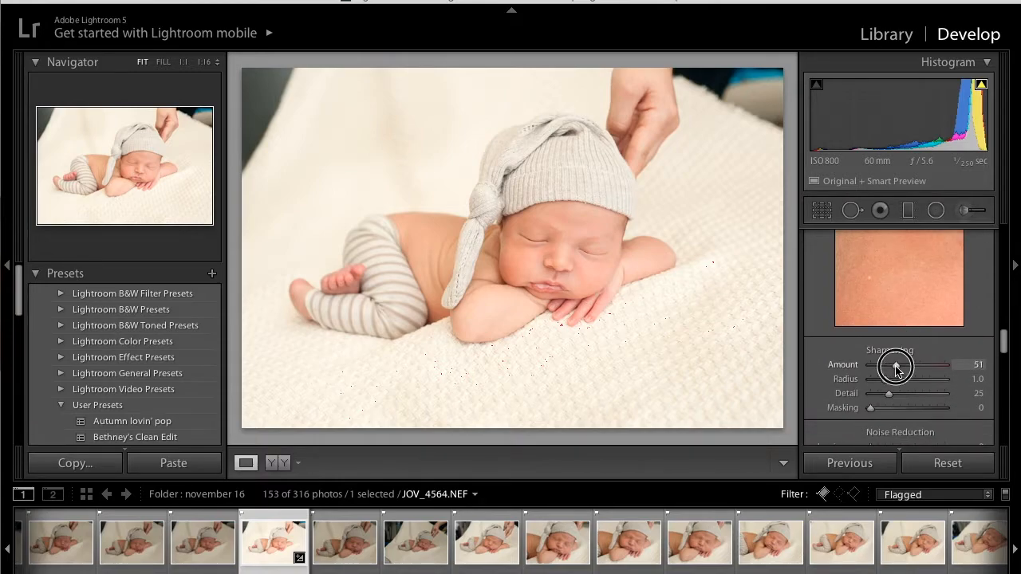
click(909, 409)
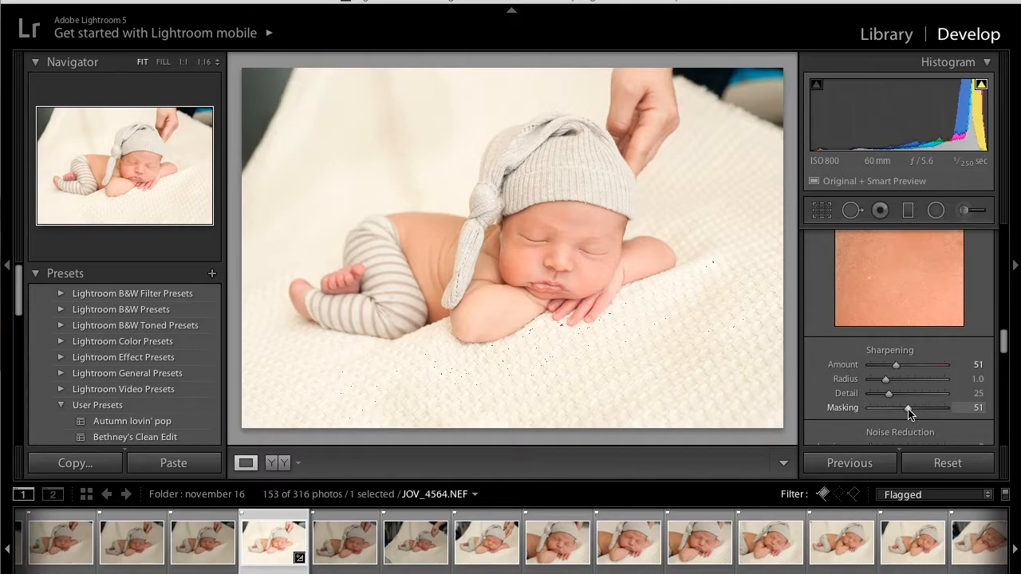
- Zoom to 1:1 on the baby's face, compare the skin without sharpening masking, and set masking to 48
click(568, 262)
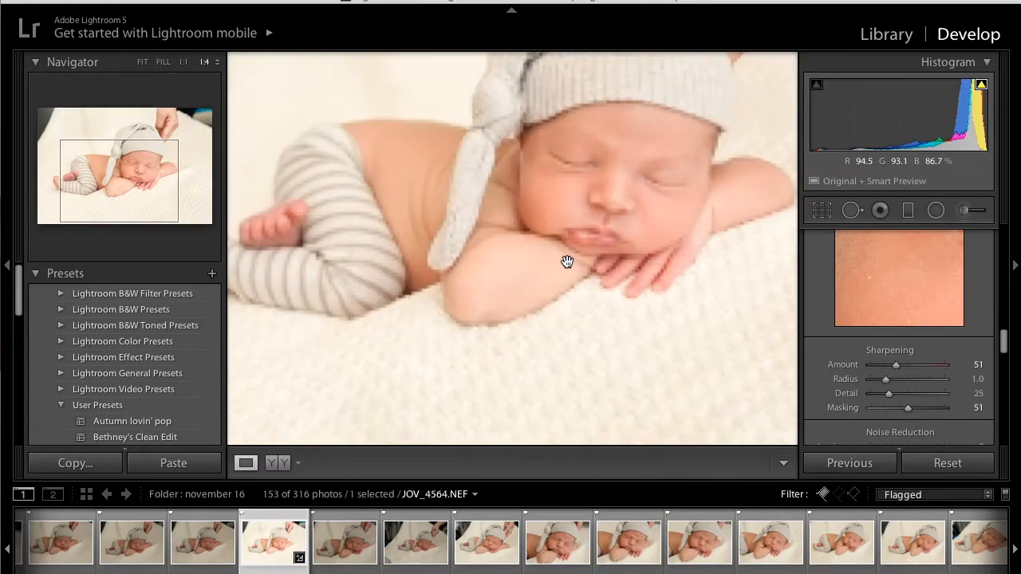
key(super+equal)
key(super+equal)
drag(628, 201, 357, 421)
drag(614, 204, 506, 290)
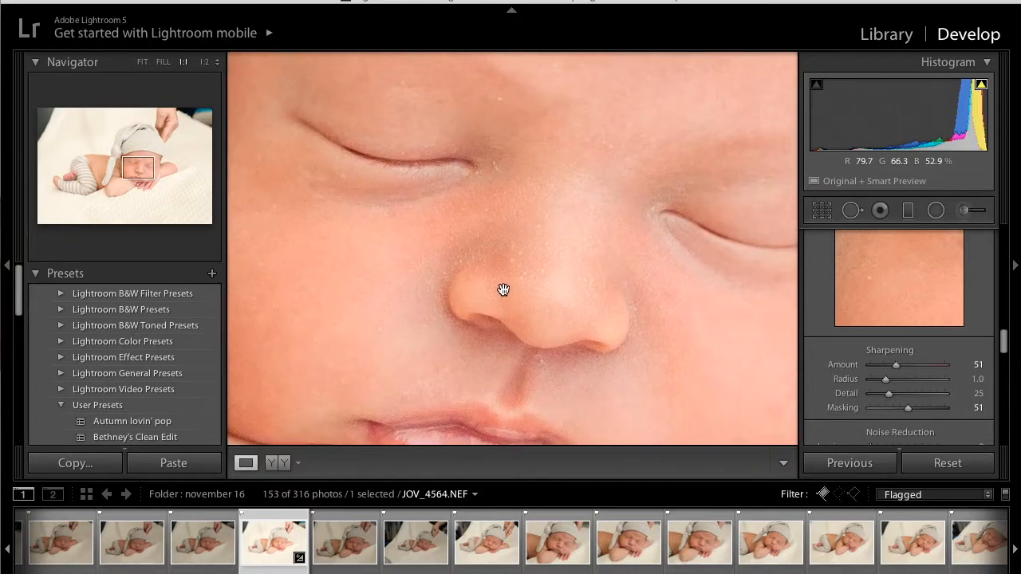
click(869, 409)
click(906, 408)
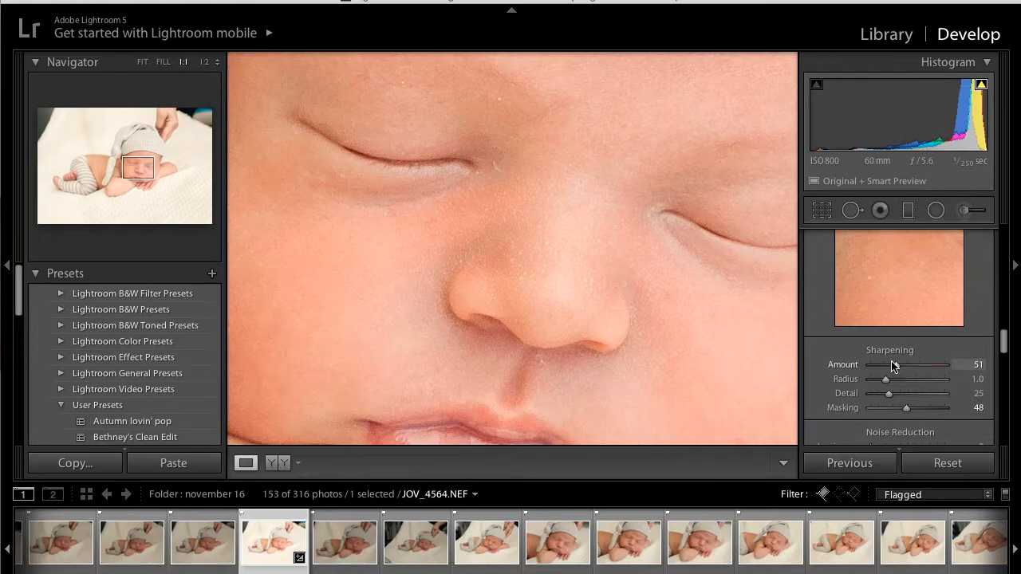
- Try a Split Toning highlight hue of 237 on the whole photo and reset the hue to 0
scroll(894, 360, up, 3)
drag(606, 248, 620, 191)
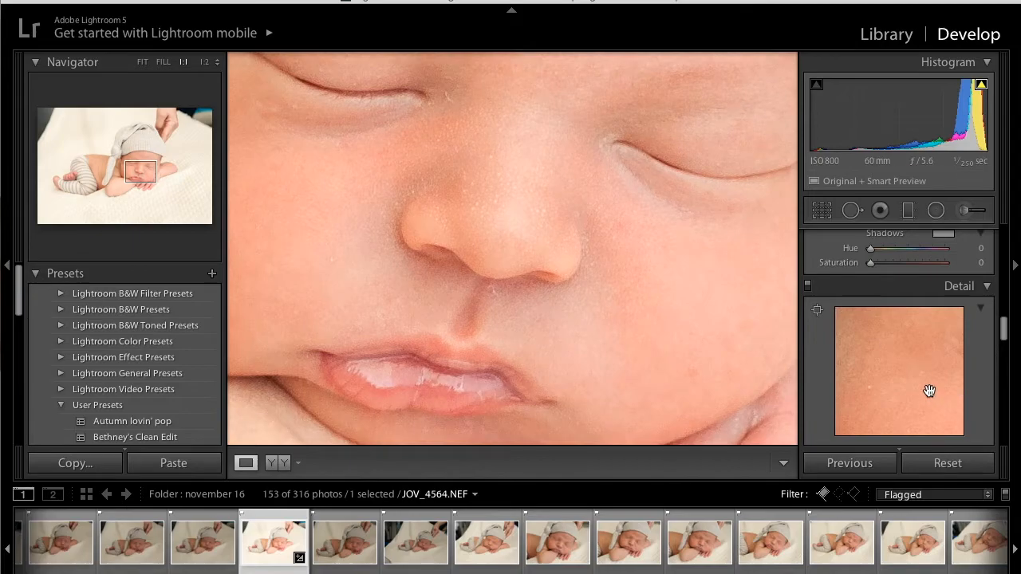
scroll(930, 391, down, 3)
scroll(878, 359, up, 5)
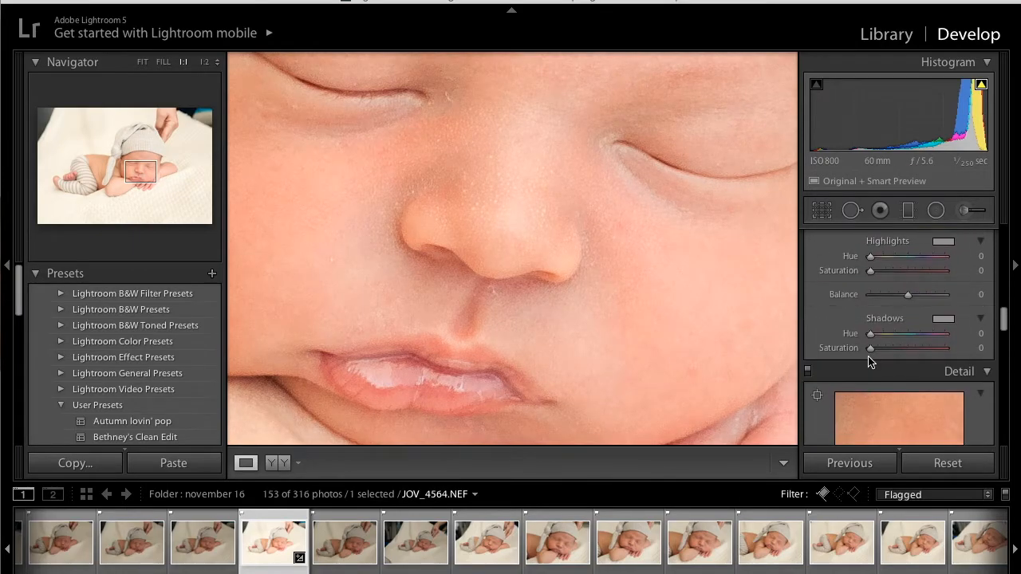
click(612, 258)
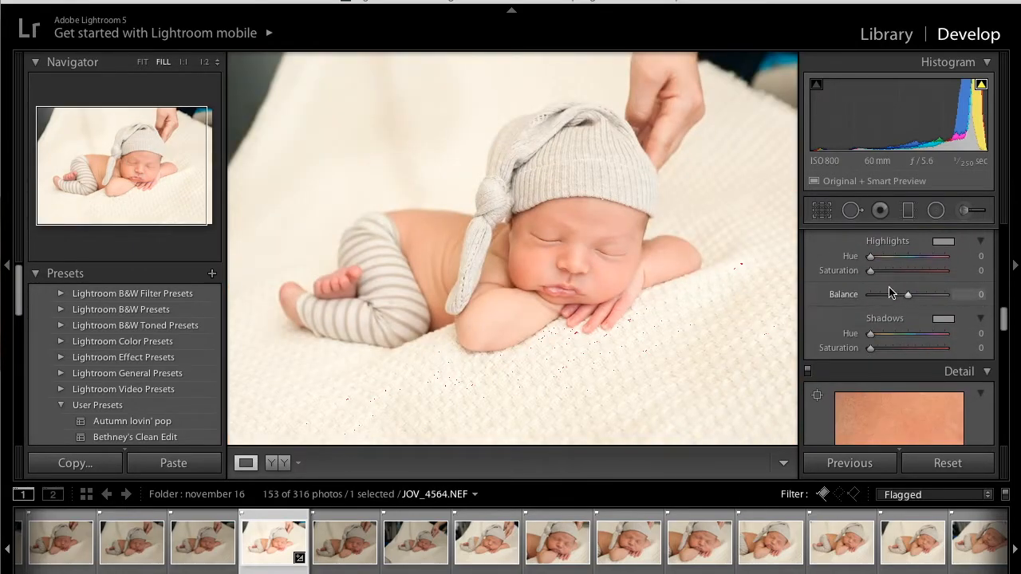
drag(884, 255, 852, 275)
click(887, 271)
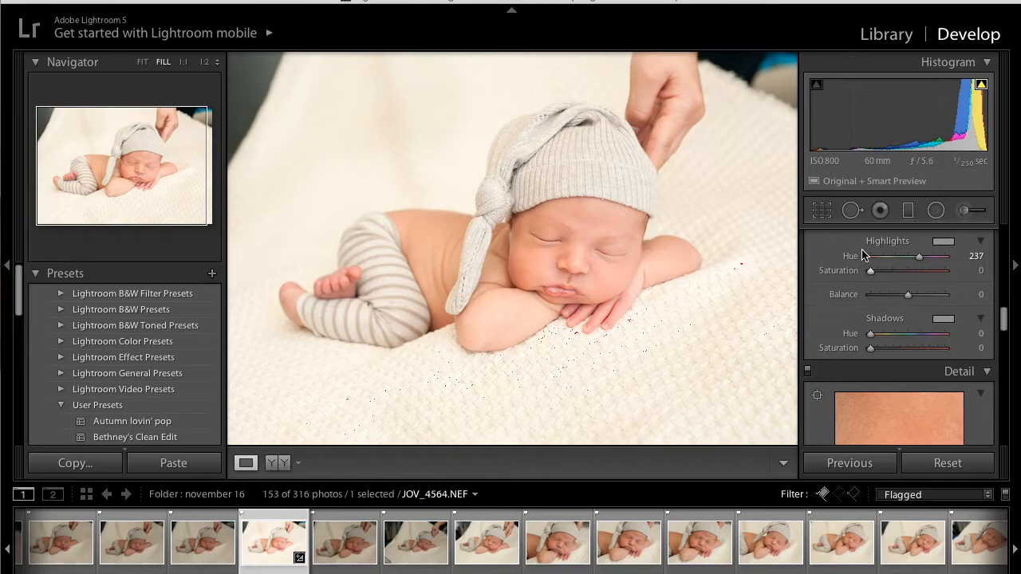
click(870, 258)
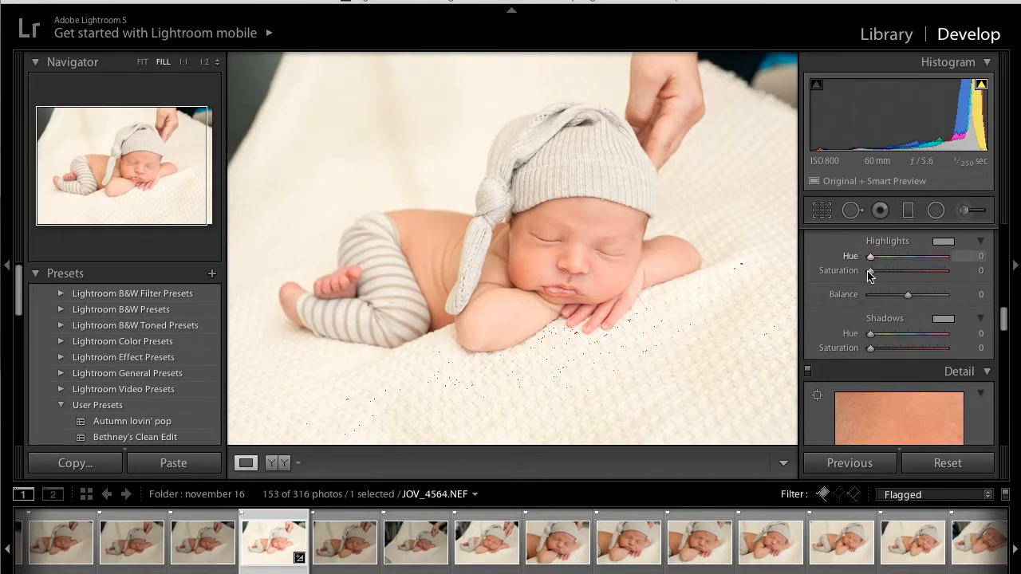
- Reduce the yellow saturation to -41 in the HSL adjustments to neutralise the blanket, trying -26 first
scroll(869, 291, up, 4)
scroll(871, 300, down, 2)
scroll(870, 301, up, 5)
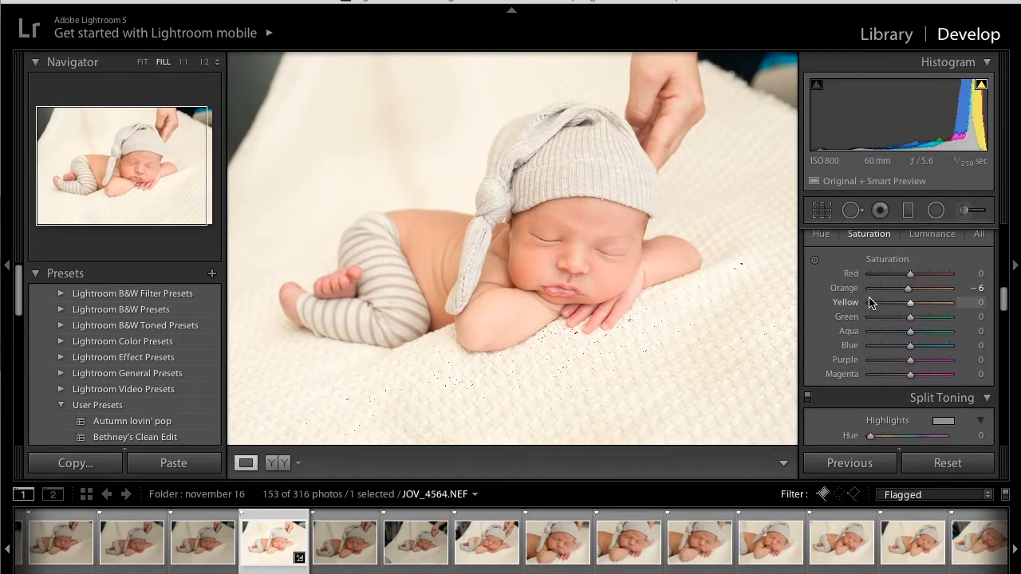
mouse_move(911, 303)
mouse_down()
mouse_move(848, 300)
mouse_move(899, 298)
mouse_up()
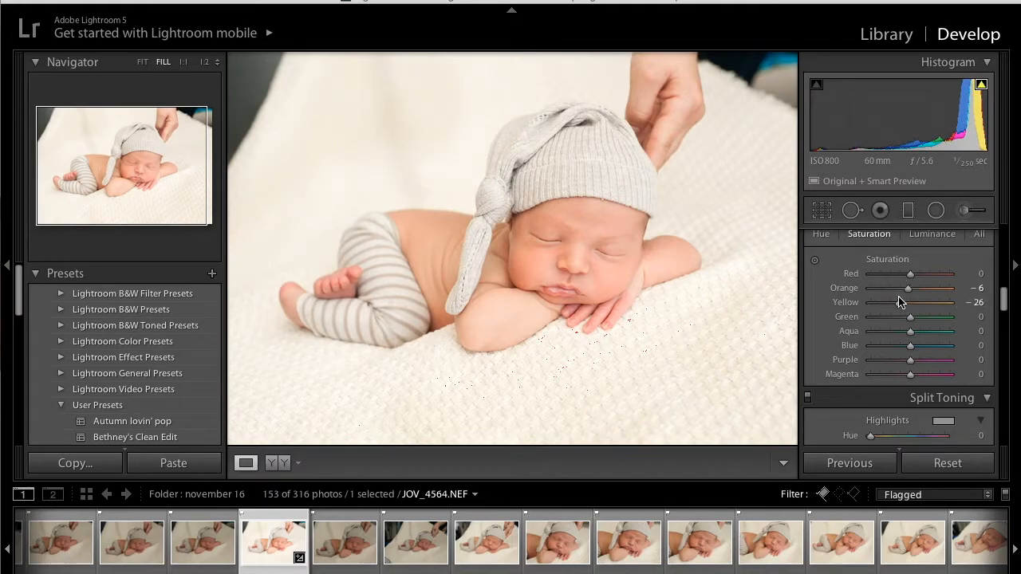
double_click(844, 303)
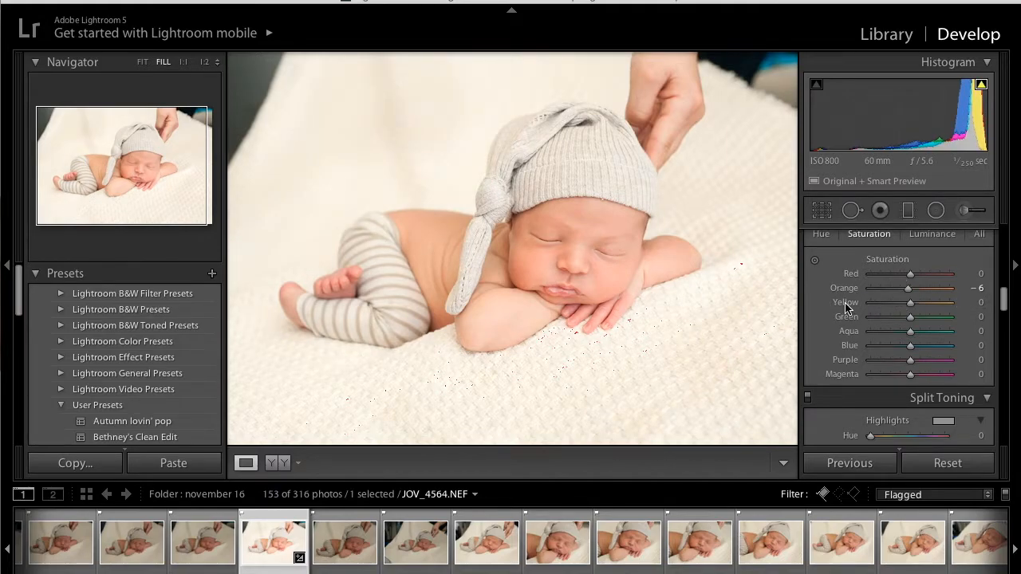
mouse_move(895, 305)
mouse_down()
mouse_move(962, 303)
mouse_move(854, 292)
mouse_move(908, 295)
mouse_move(893, 299)
mouse_up()
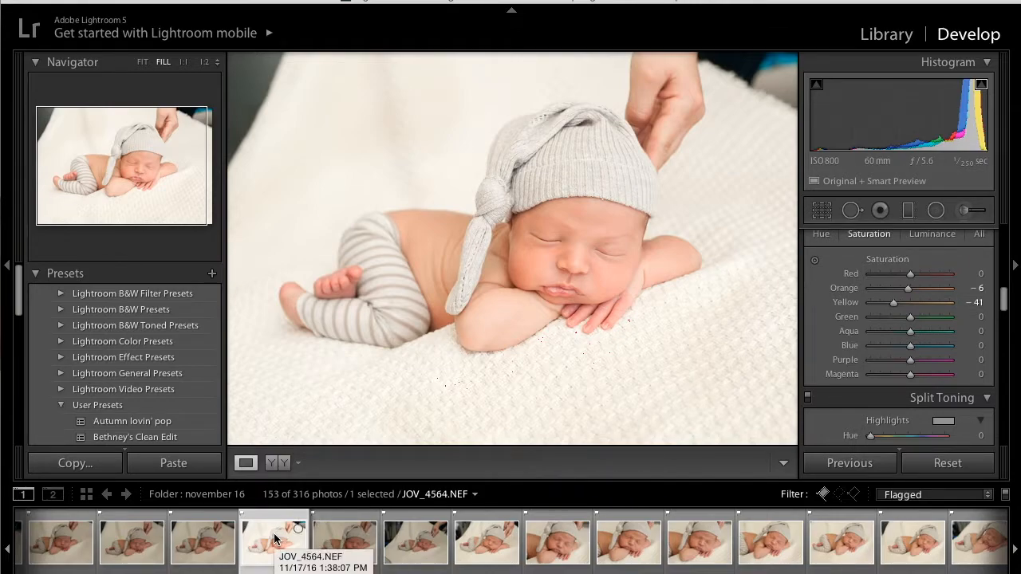
- Compare the edit with the original in a left/right split view, swapping the before and after settings and back
click(298, 464)
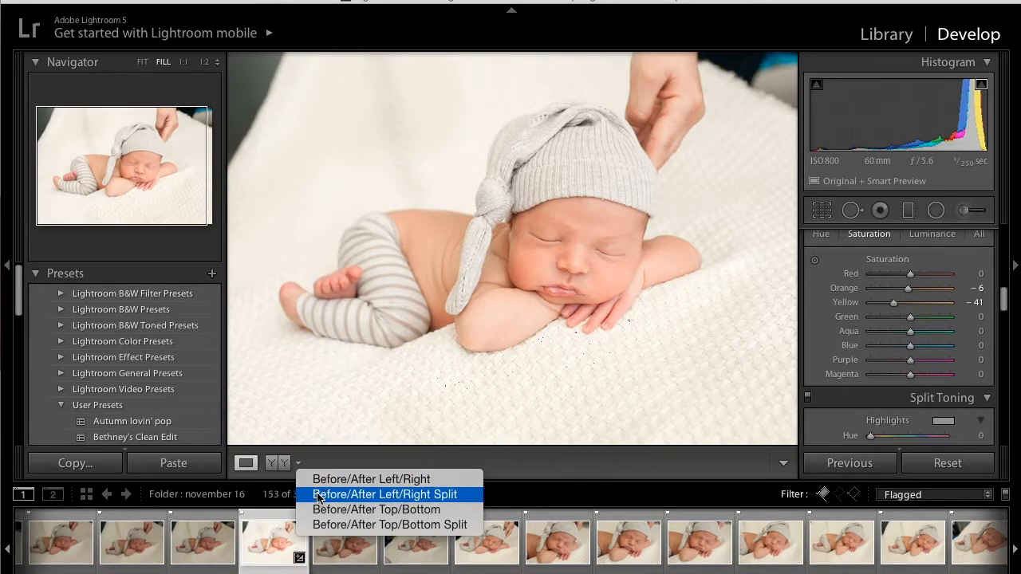
click(318, 496)
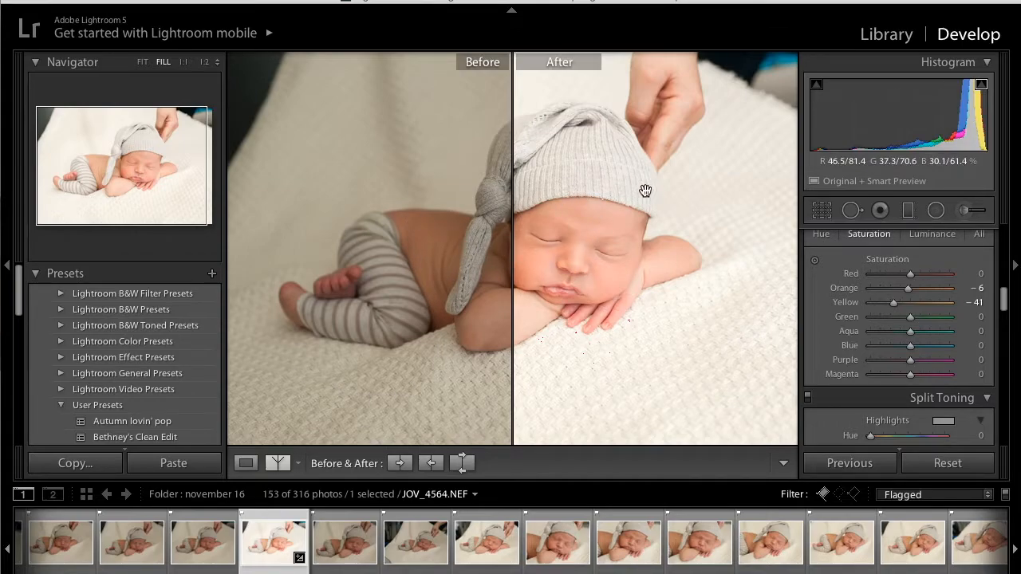
click(461, 464)
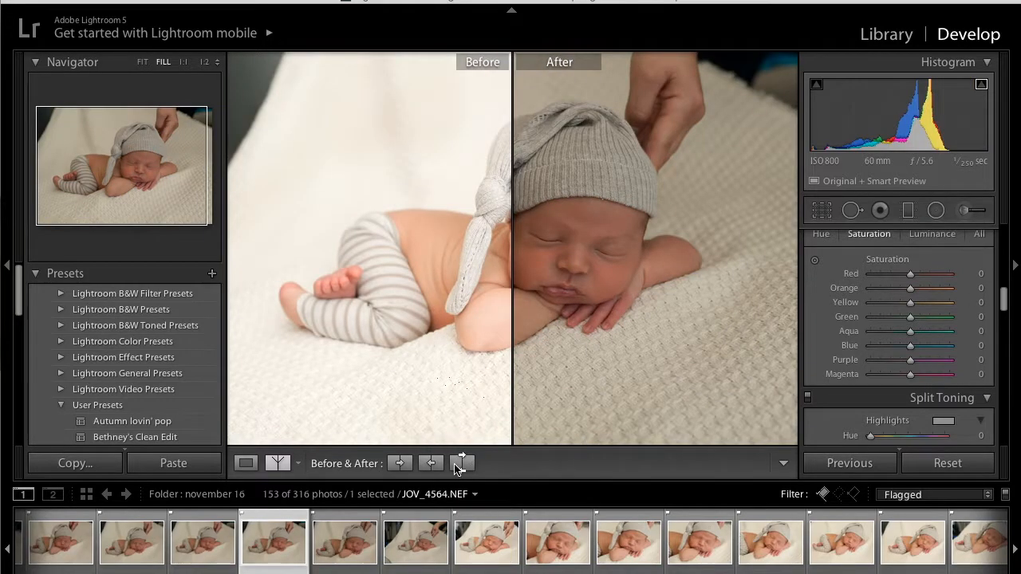
click(461, 463)
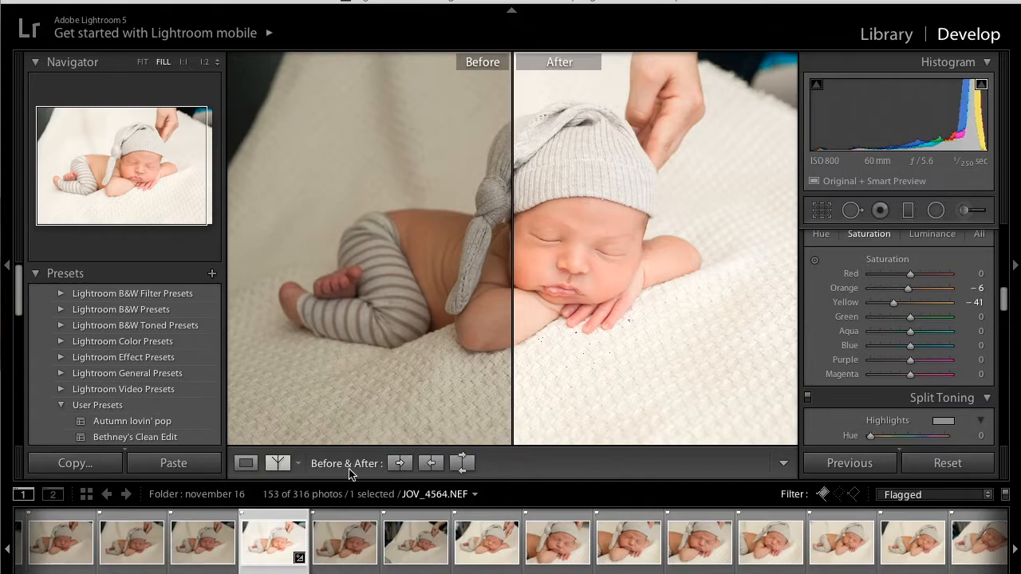
- Compare the whole before and after photos side by side with both side panels hidden
click(298, 463)
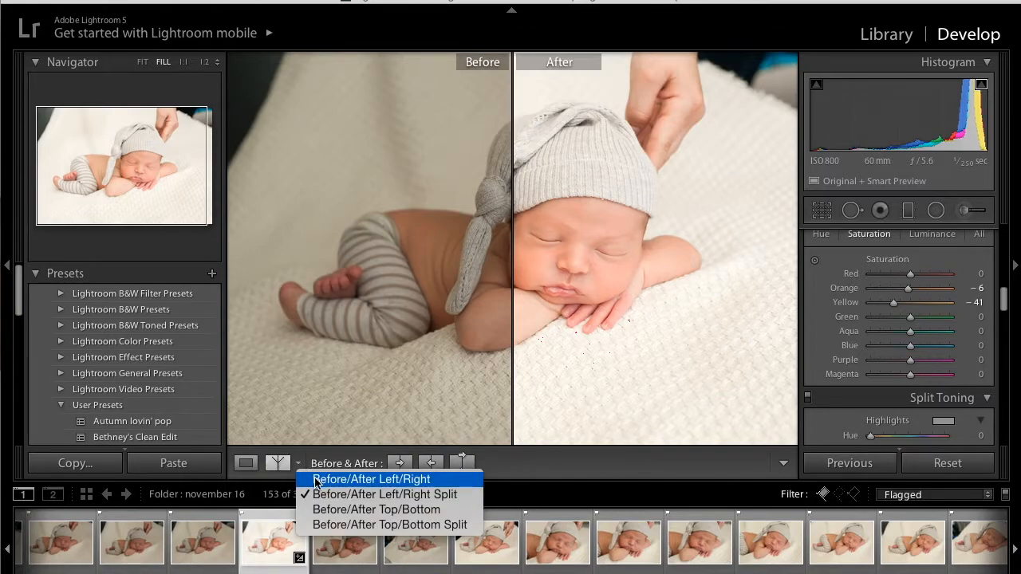
click(316, 481)
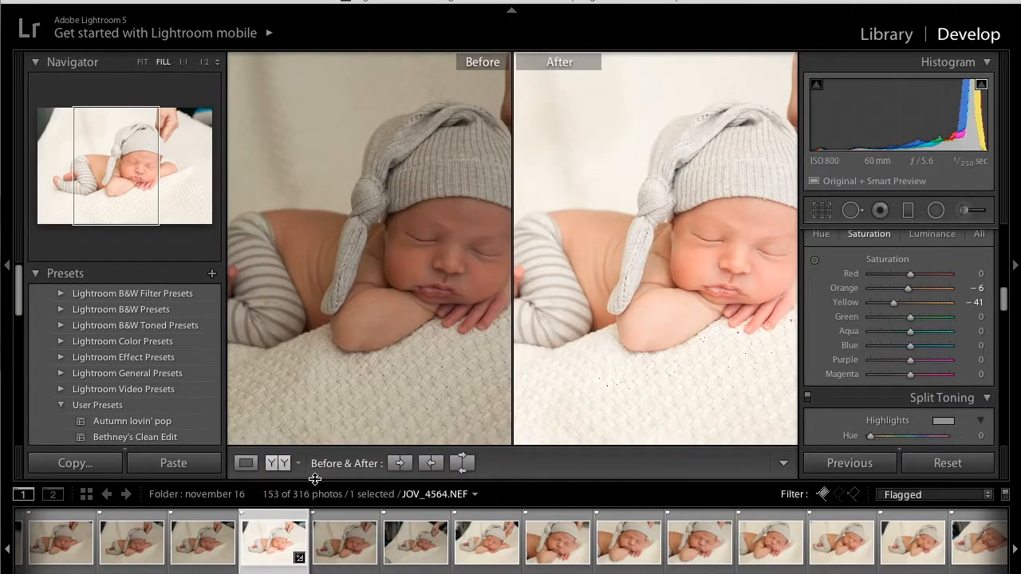
click(401, 374)
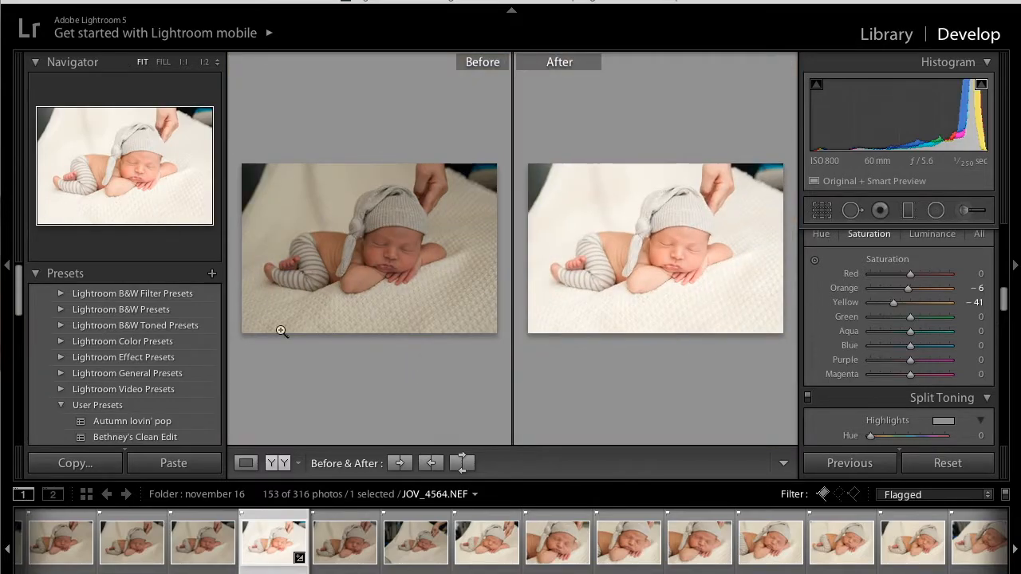
click(6, 268)
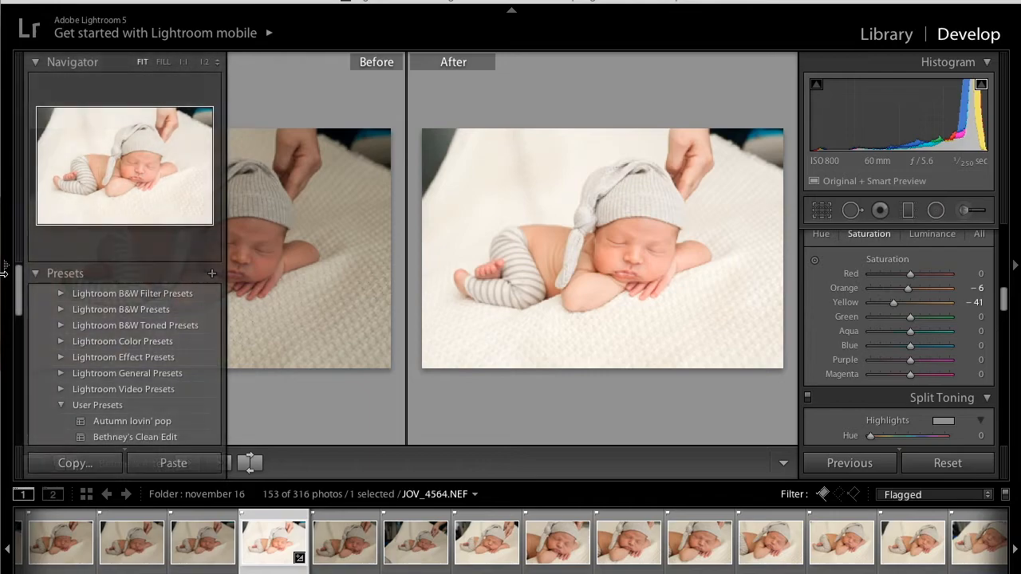
click(1018, 248)
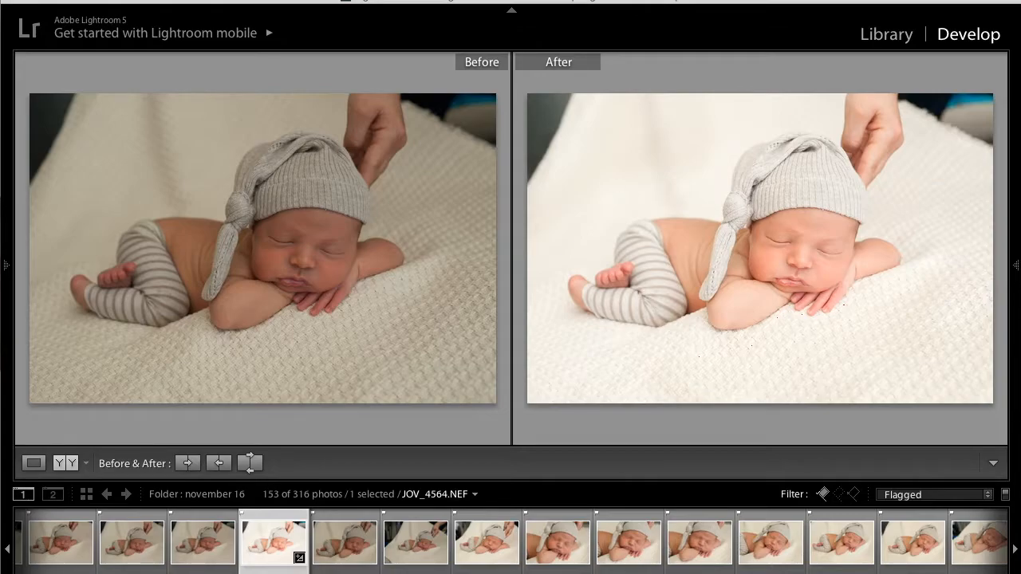
- Open the export settings for the edited photo and name the Desktop subfolder with the baby's name followed by Newborn
click(126, 2)
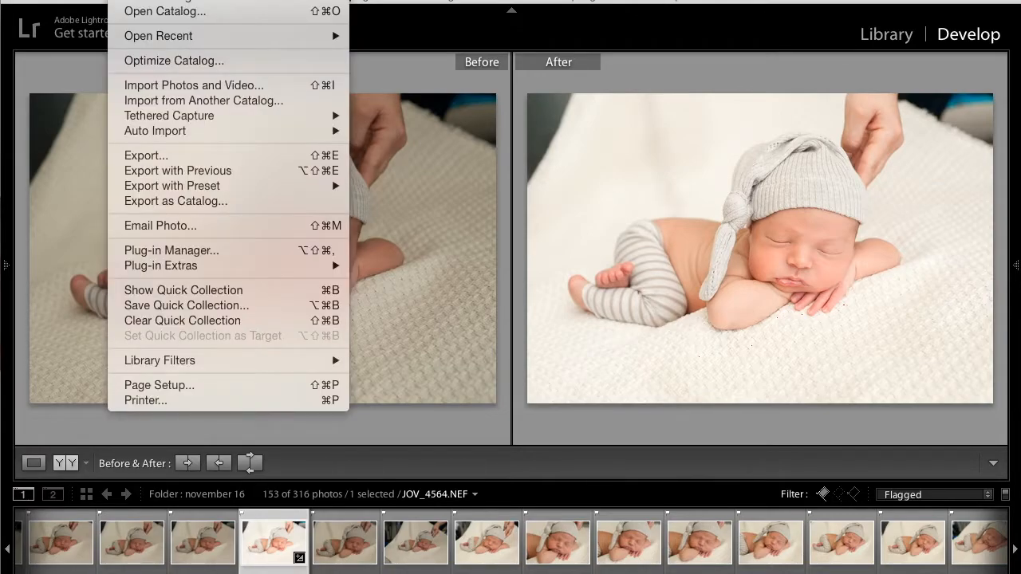
click(170, 156)
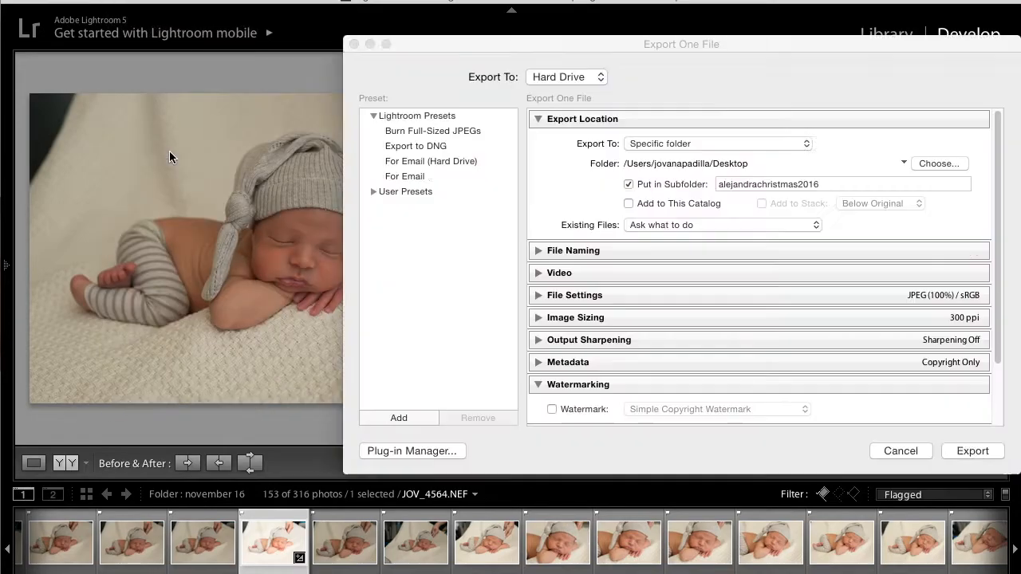
double_click(755, 181)
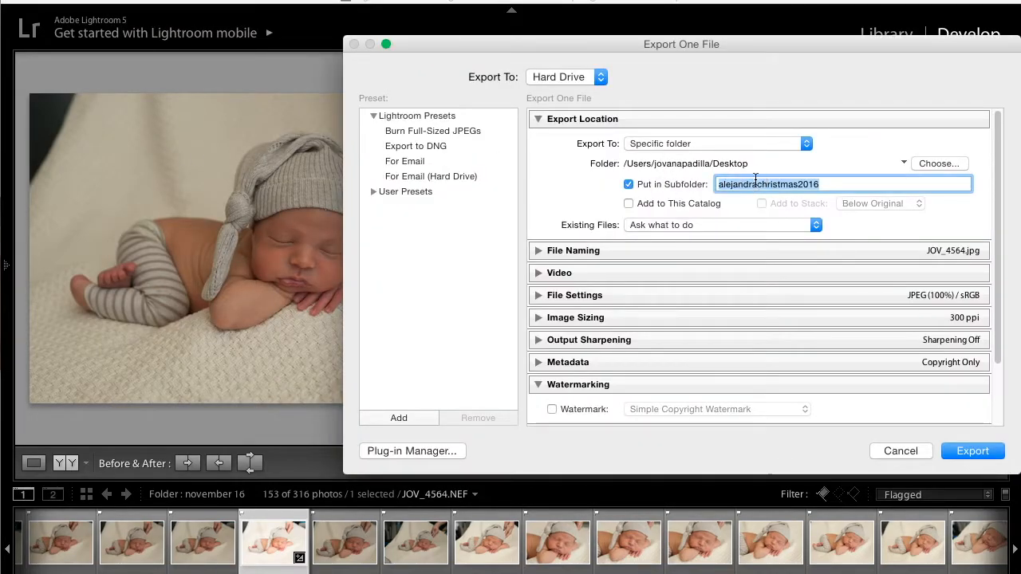
key(BackSpace)
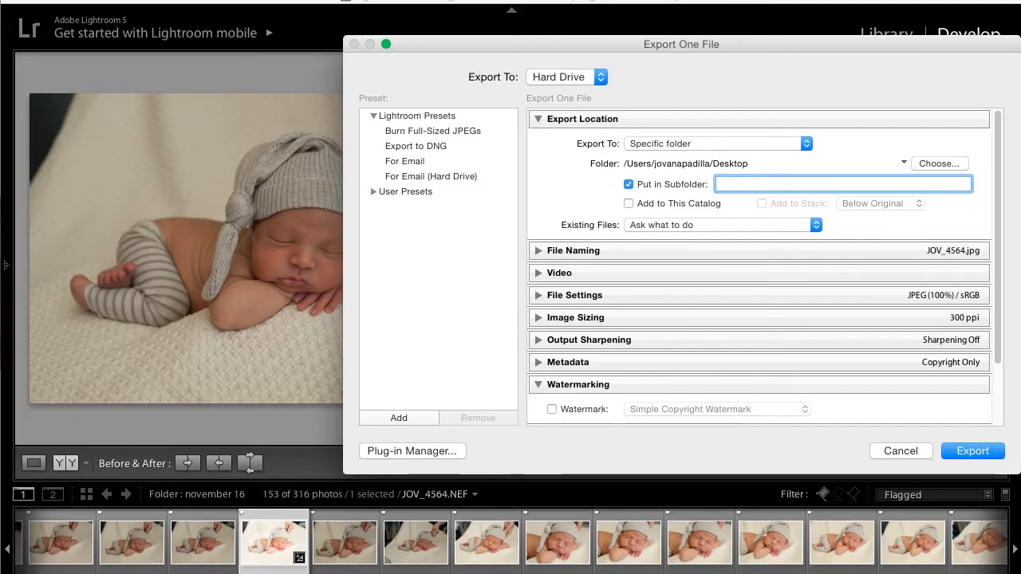
text(abyJesusNewborn)
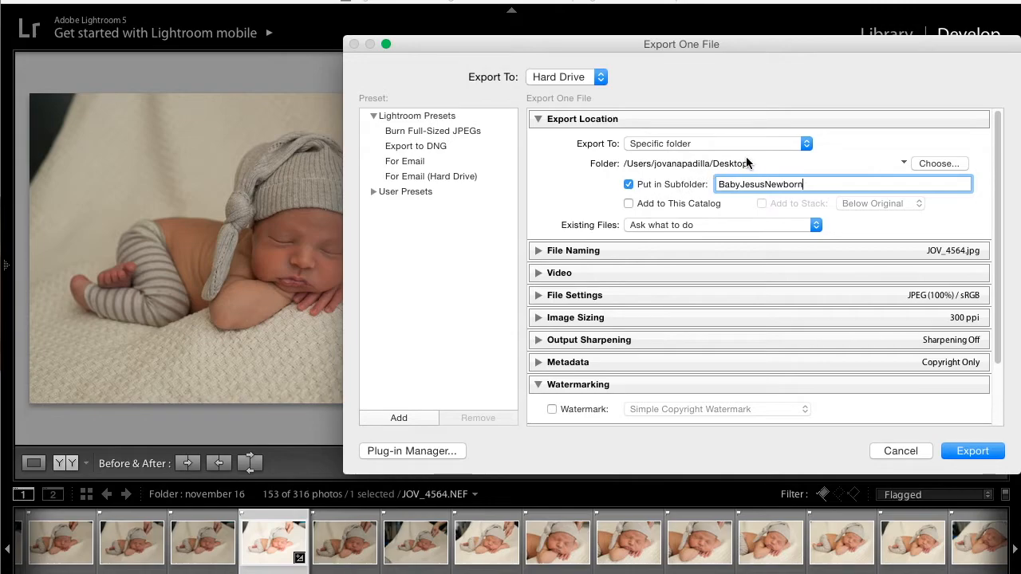
- Review the file naming, video, file format and image sizing settings of the export
click(540, 250)
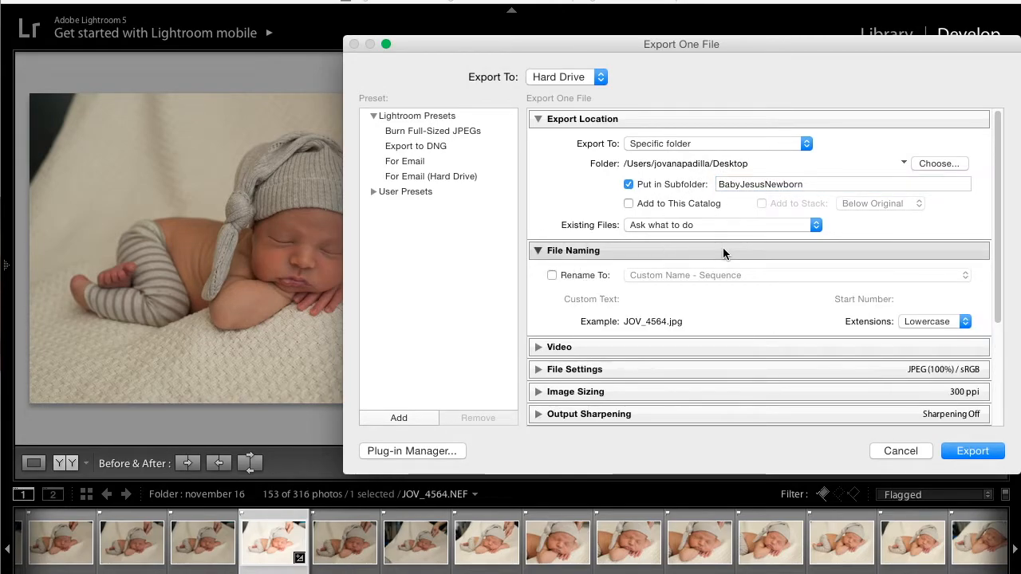
click(536, 252)
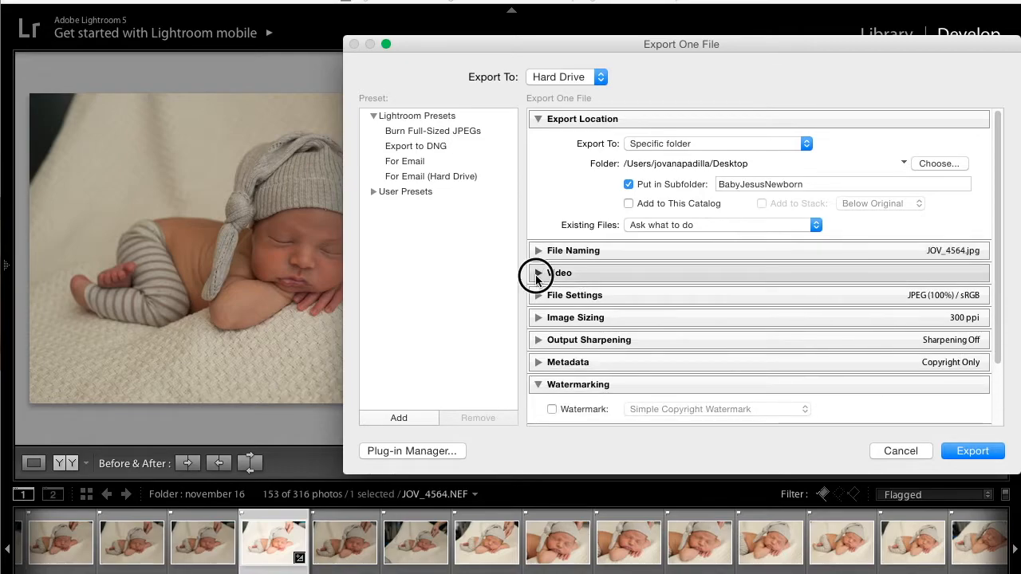
click(536, 274)
click(535, 274)
click(536, 297)
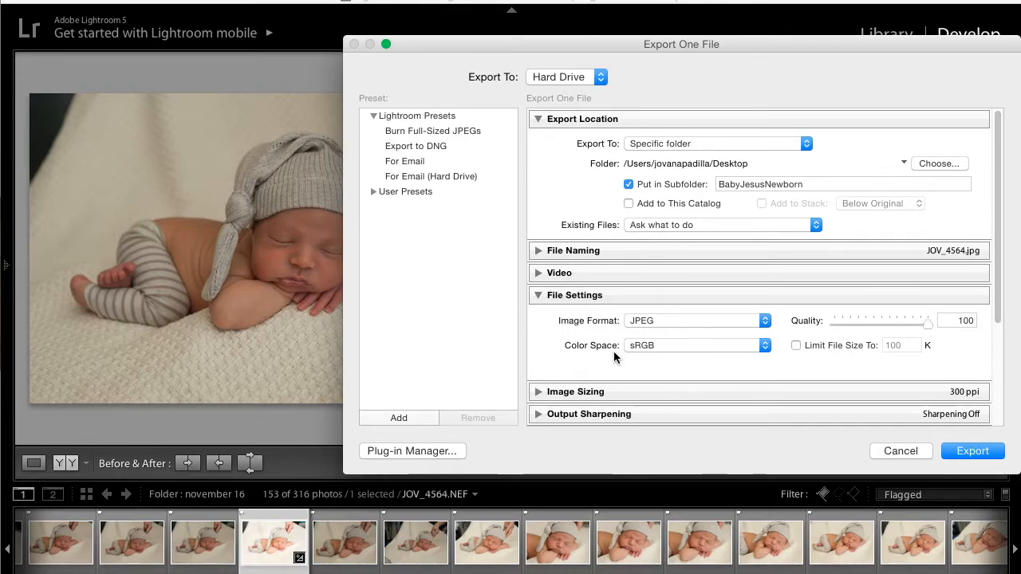
click(536, 297)
click(545, 318)
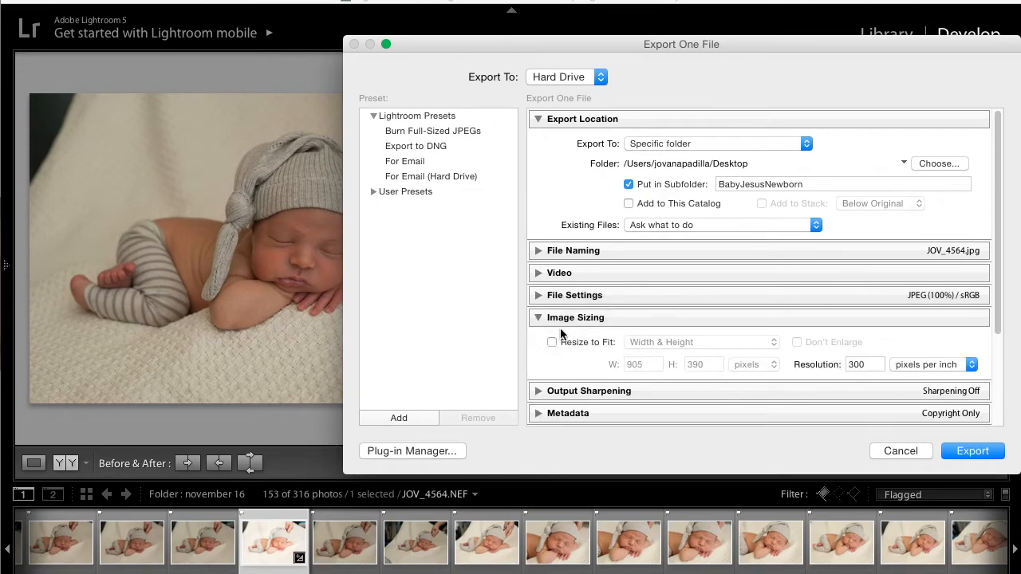
click(538, 318)
- Check the output sharpening, metadata, watermarking and post-processing settings, and export the photo
click(538, 340)
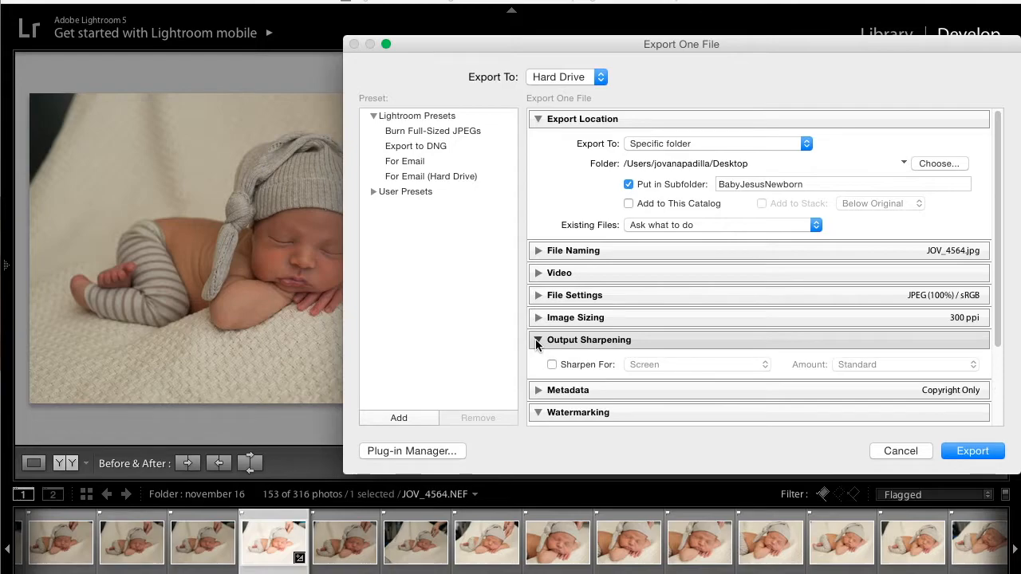
click(535, 340)
click(539, 361)
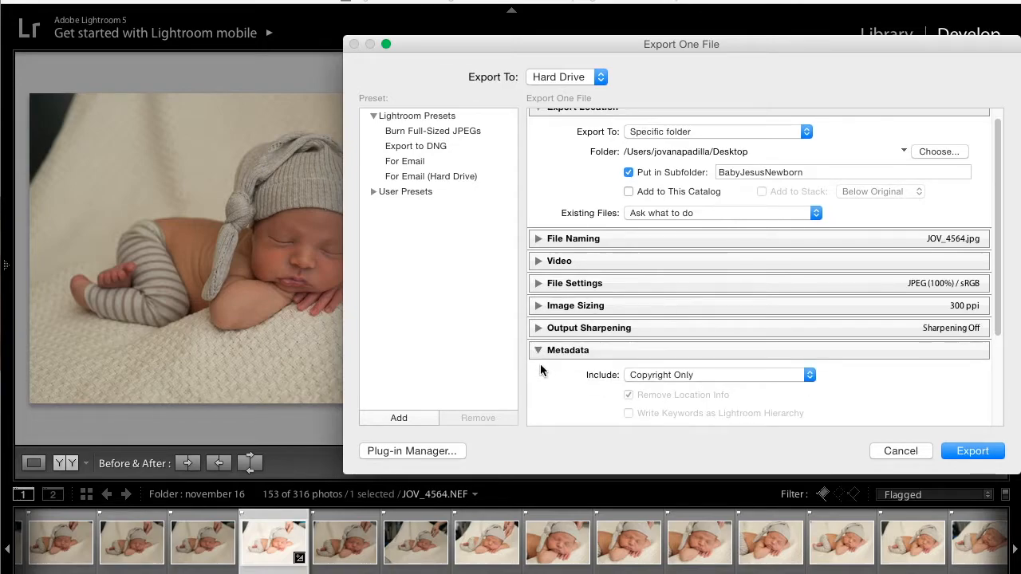
click(538, 324)
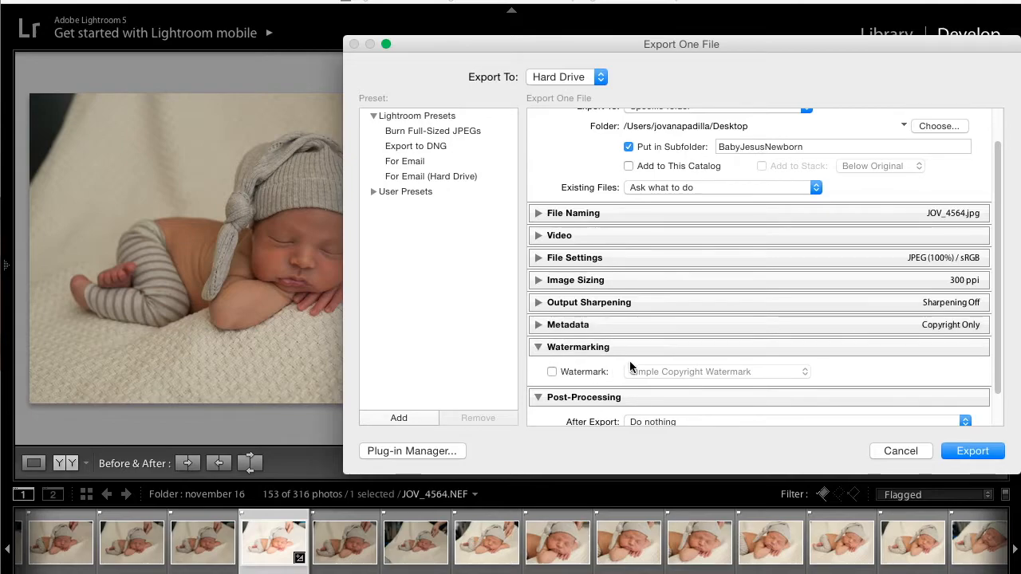
click(538, 347)
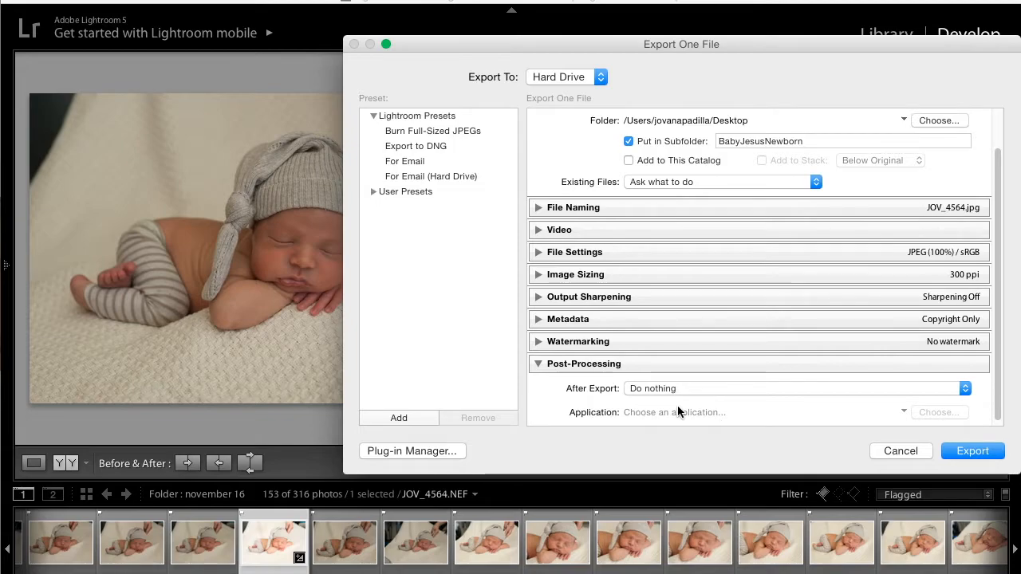
click(966, 386)
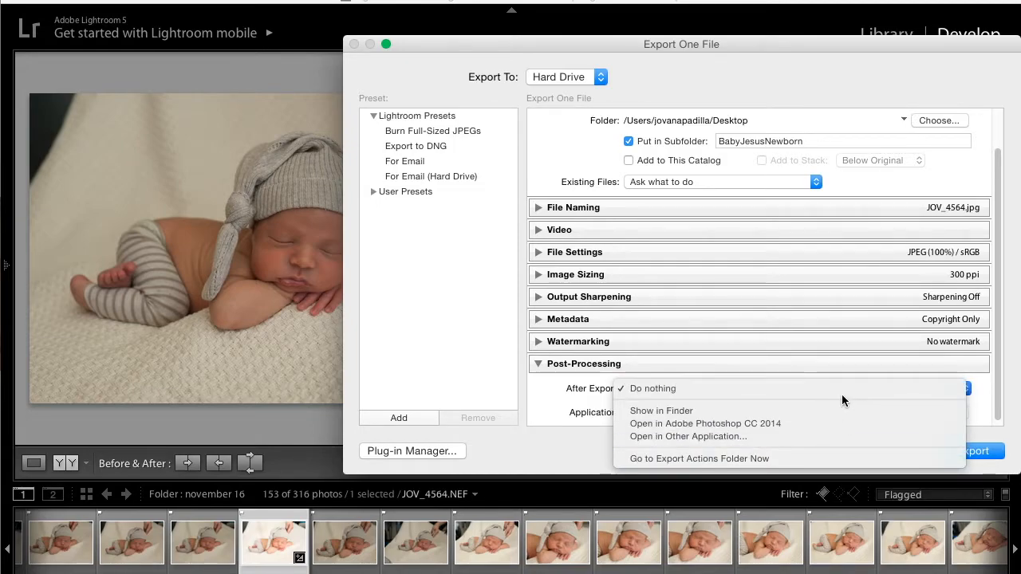
click(539, 366)
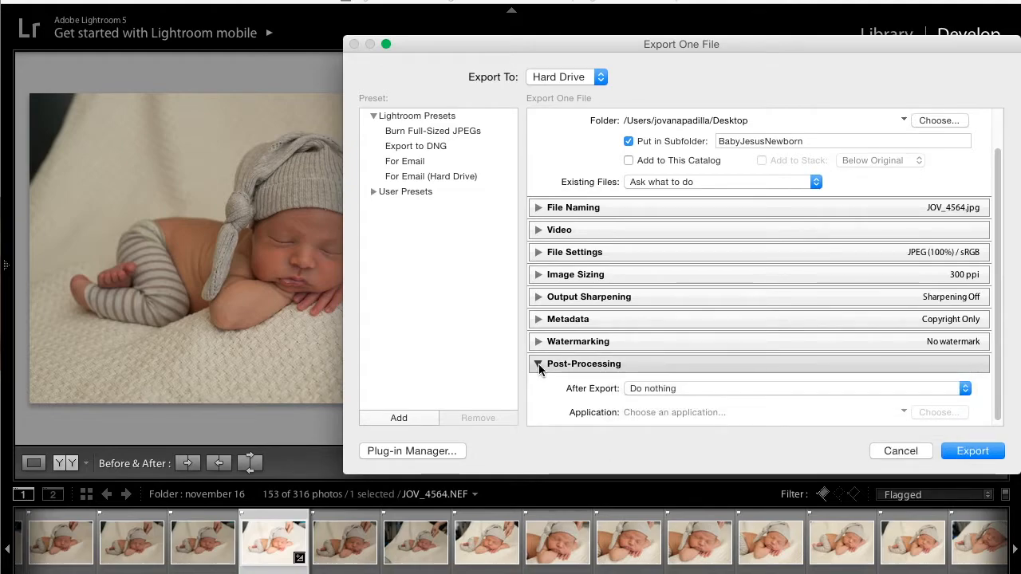
click(963, 453)
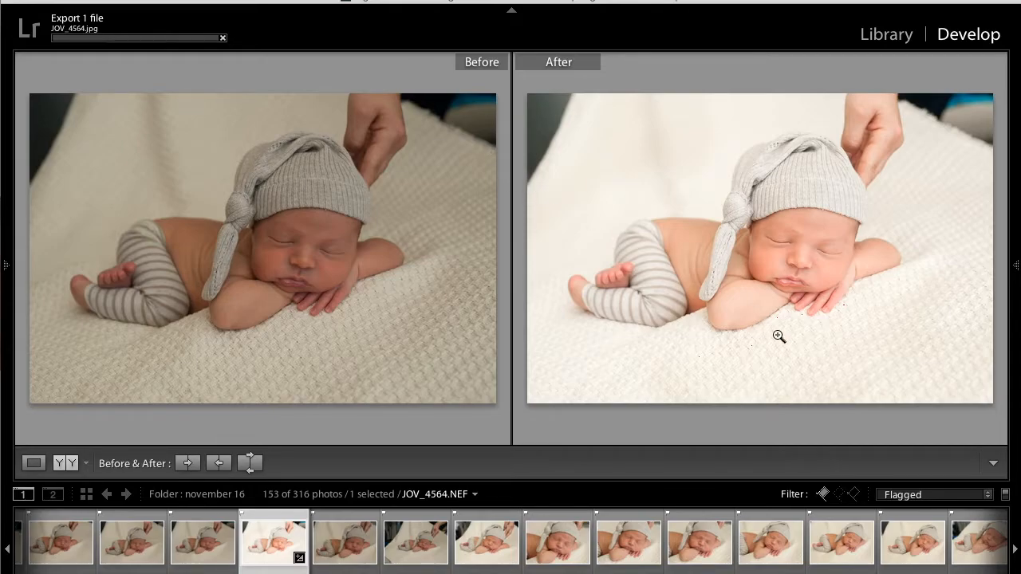
click(910, 496)
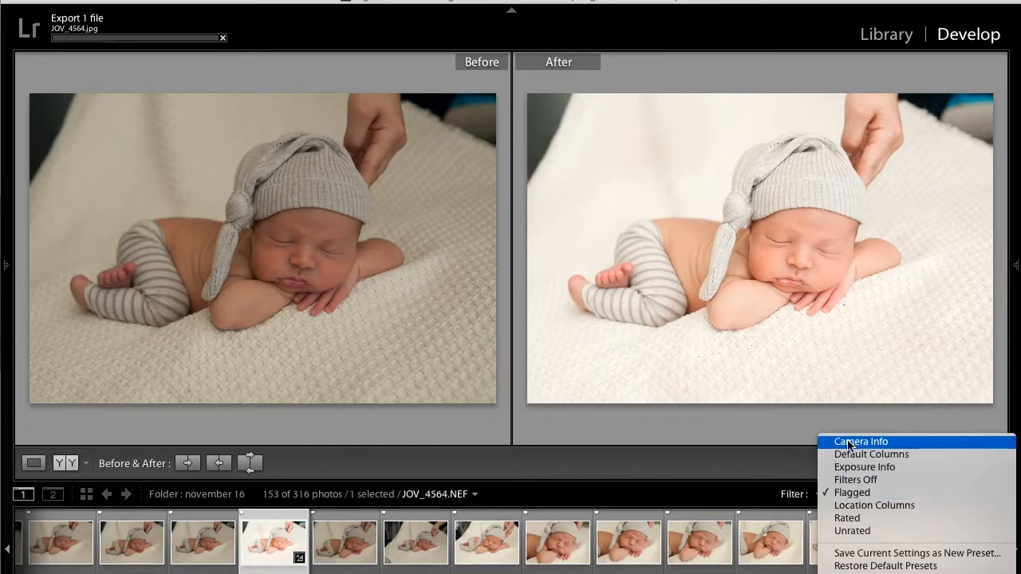
click(742, 470)
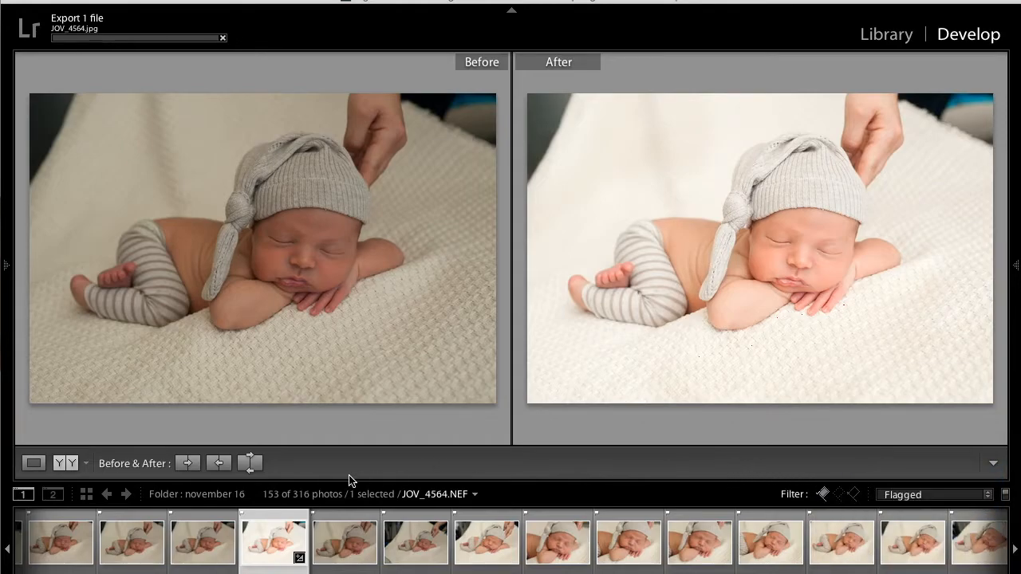
- Show the edited photo on its own and copy all its develop settings except Crop onto the next photo, JOV_4568.NEF
click(35, 464)
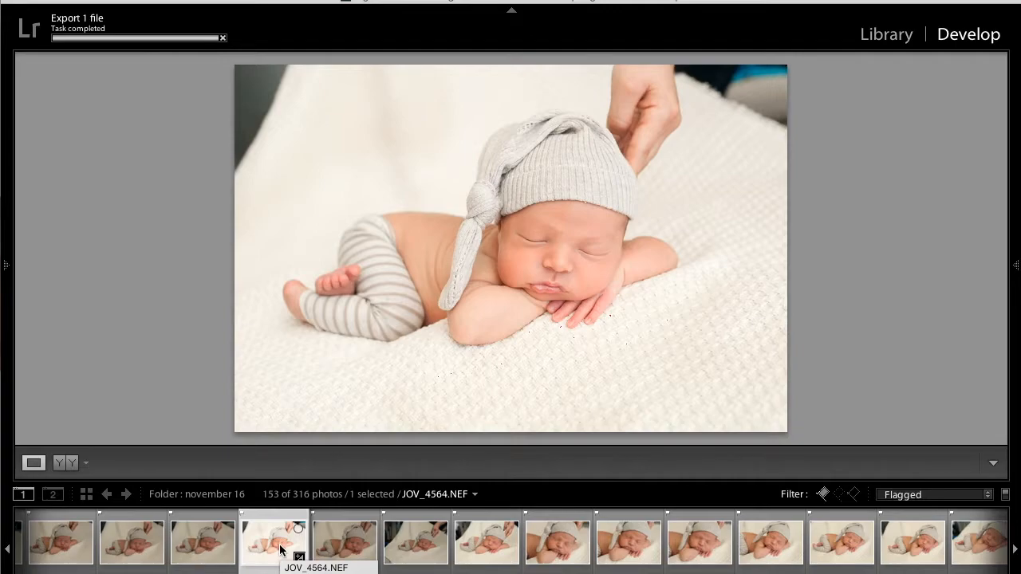
key(super+shift+c)
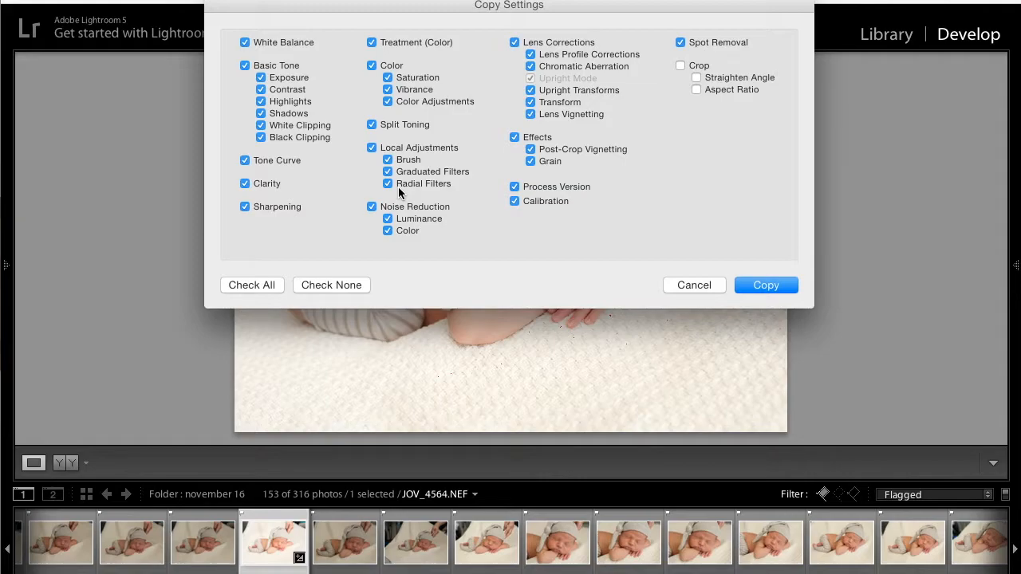
key(Return)
key(Right)
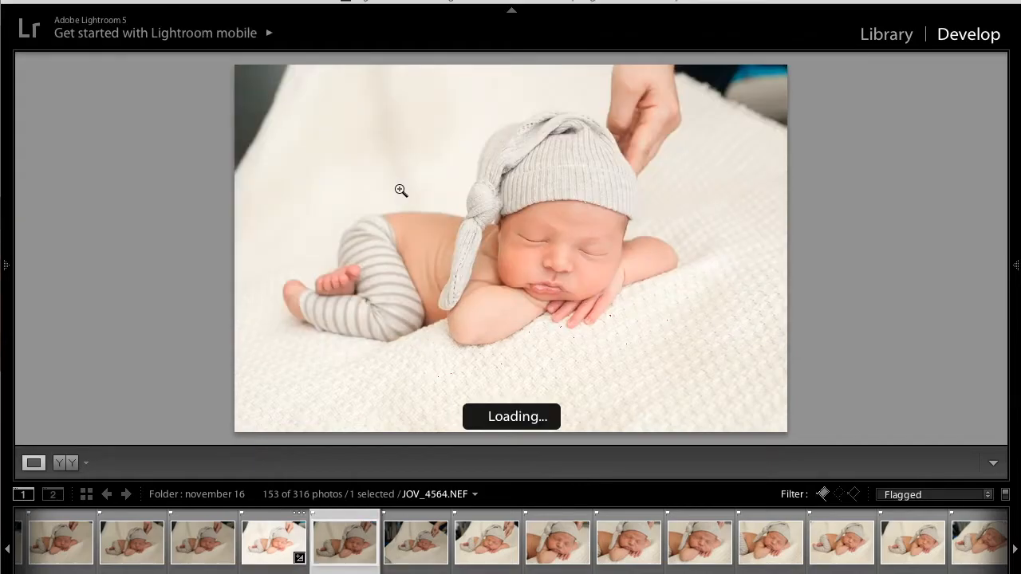
key(ctrl+shift+v)
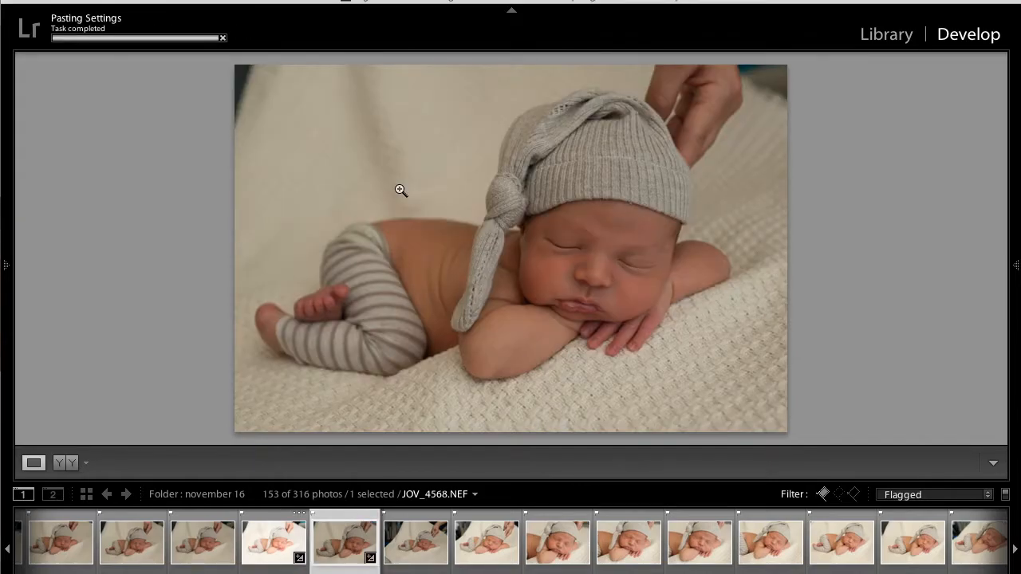
- Flip between JOV_4568.NEF and its neighbouring photos to check how the pasted edit looks
key(Left)
key(Right)
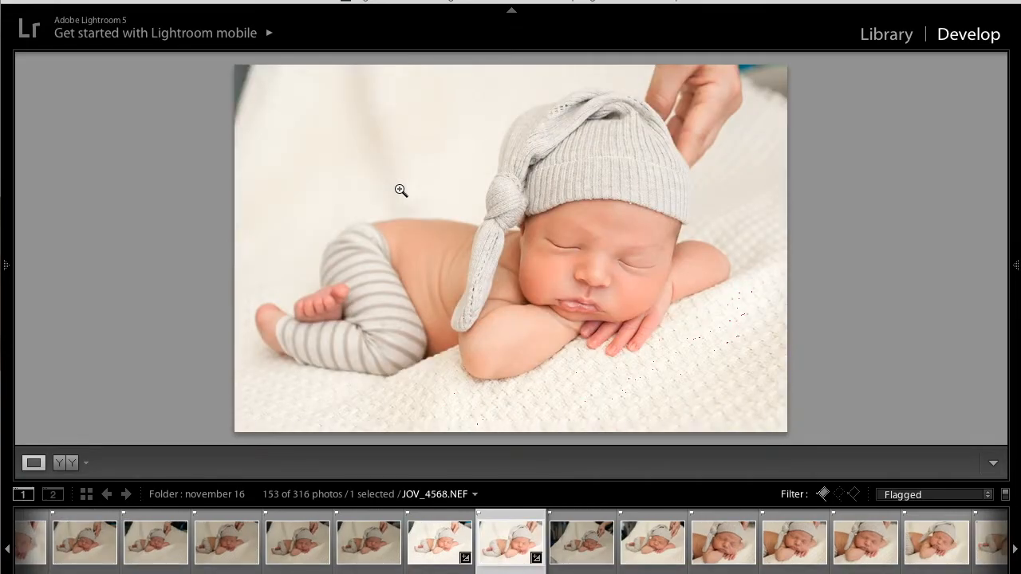
key(Left)
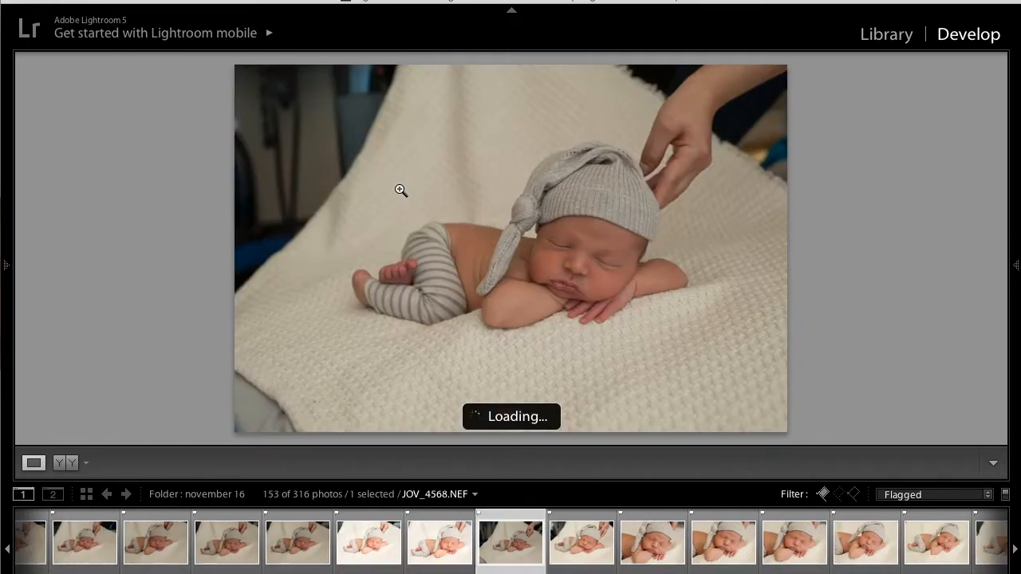
key(Right)
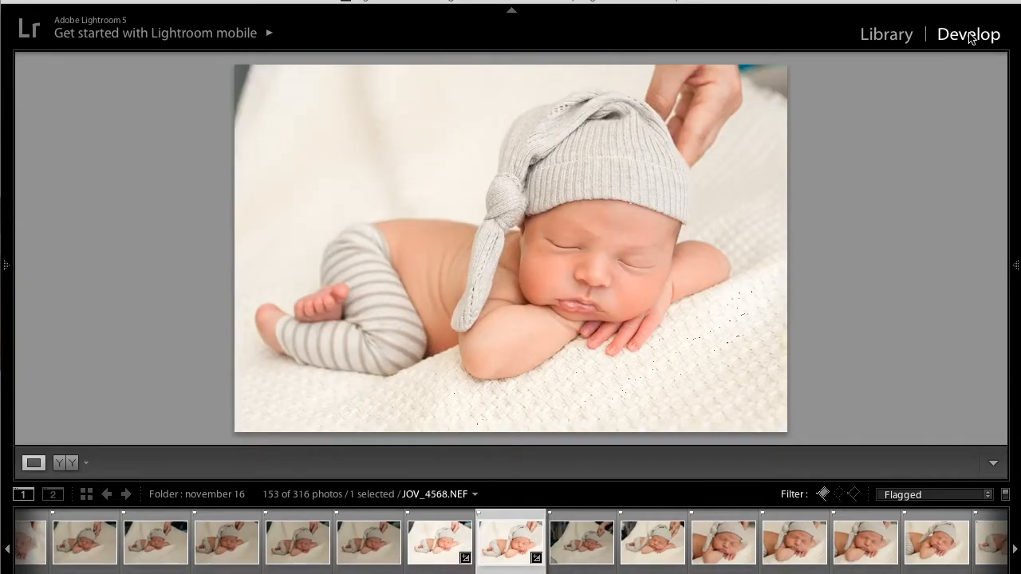
- Select the pasted Adjustment Brush edit on the blanket of JOV_4568.NEF and show its mask overlay
click(1018, 227)
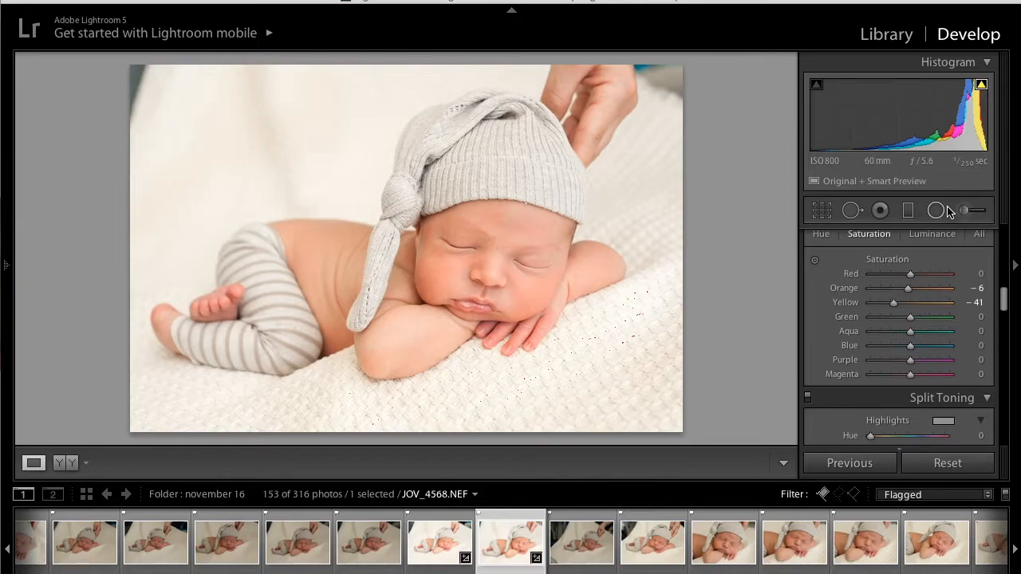
click(963, 210)
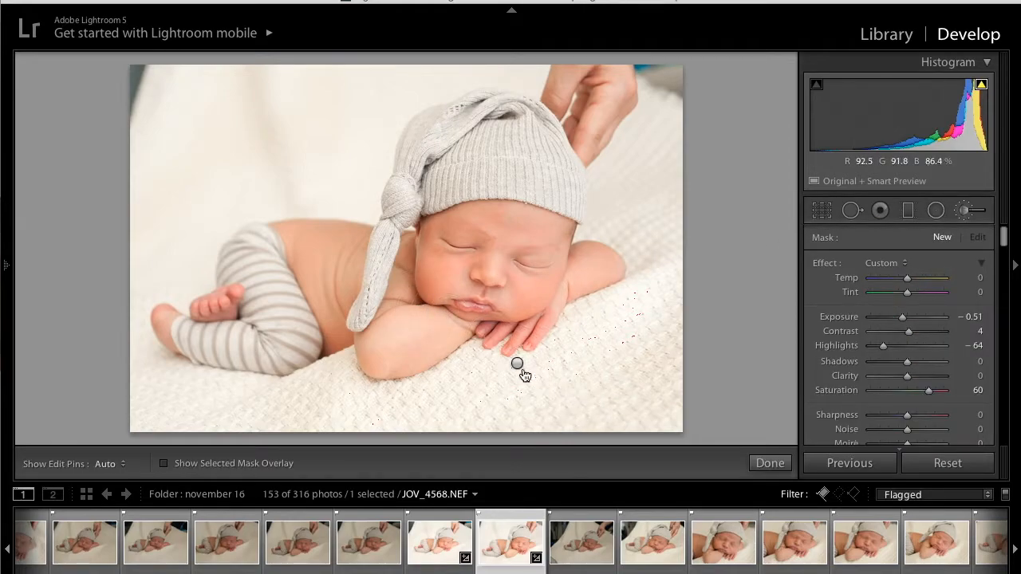
click(517, 367)
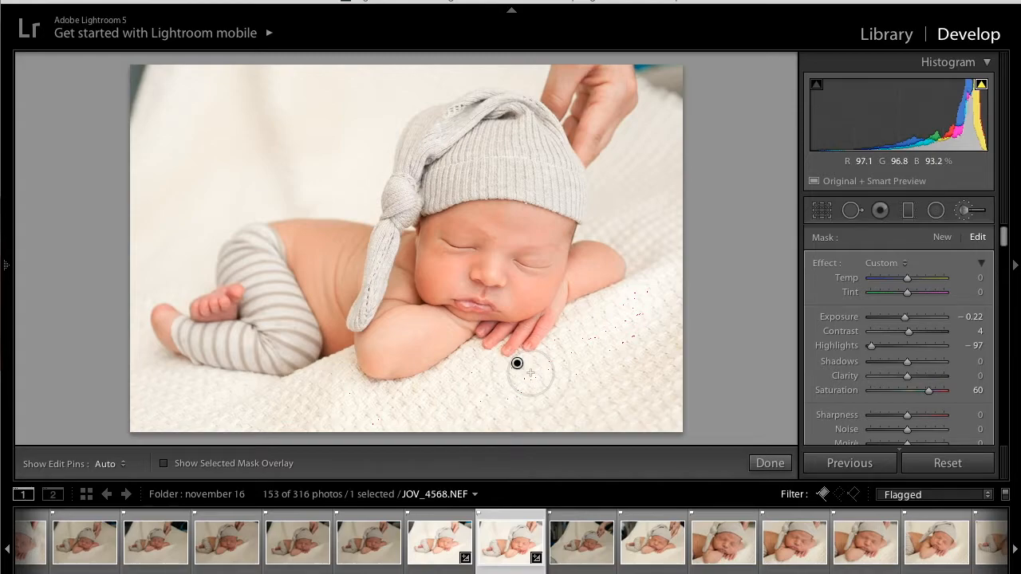
click(164, 463)
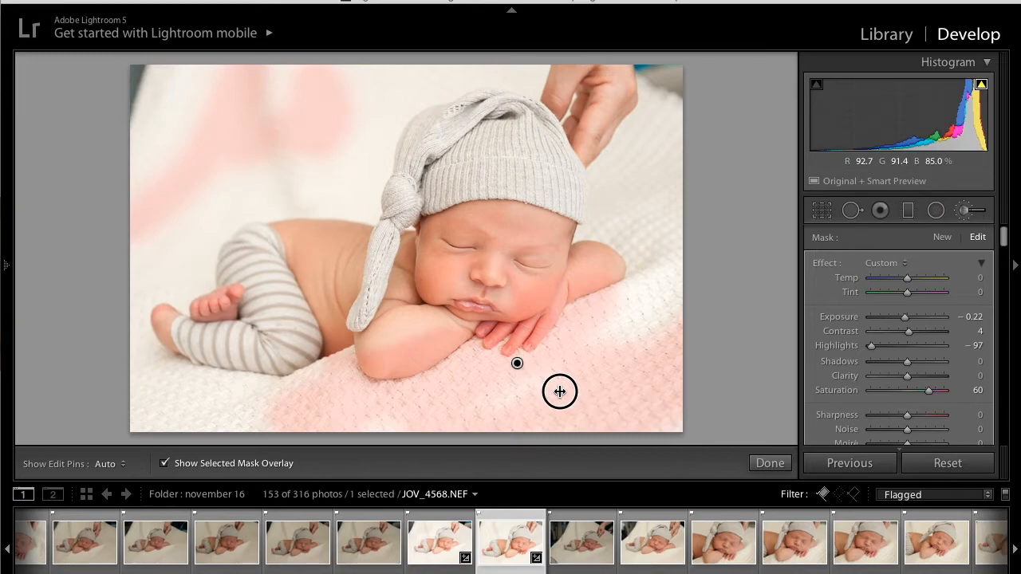
click(964, 210)
click(965, 210)
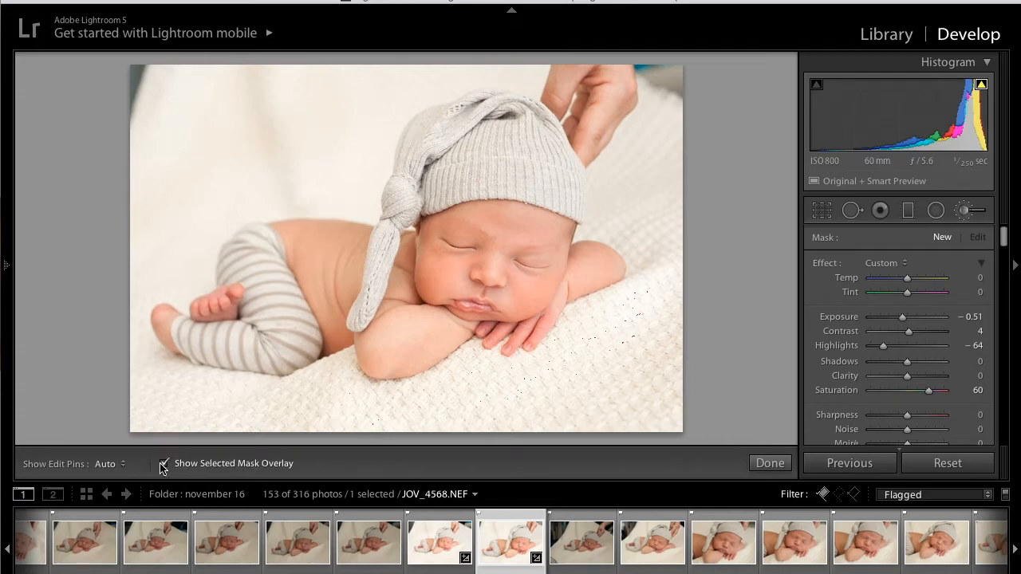
click(518, 365)
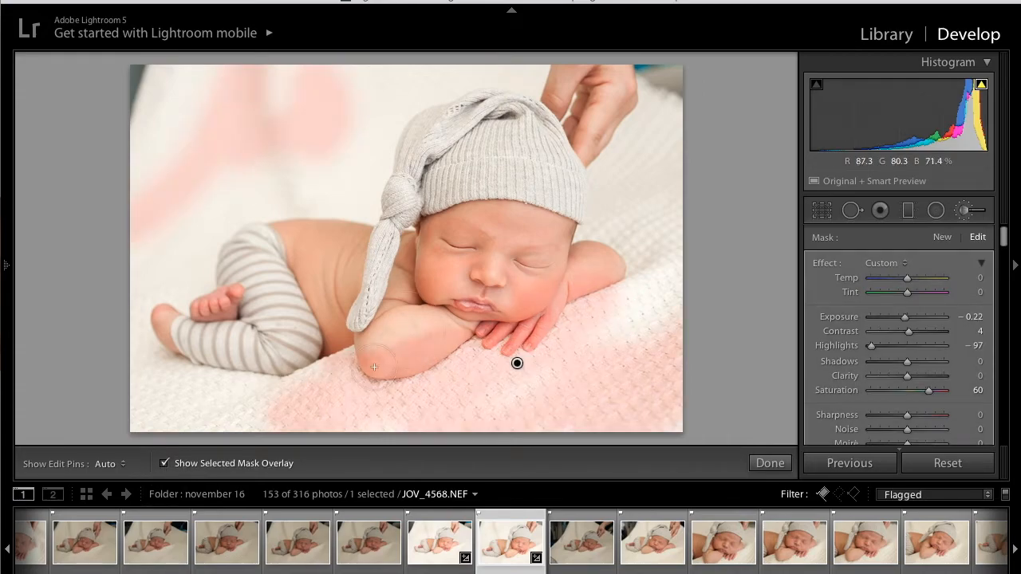
- Erase the blanket brush mask where it spills over the baby's cheek, hands and arms
scroll(863, 350, down, 5)
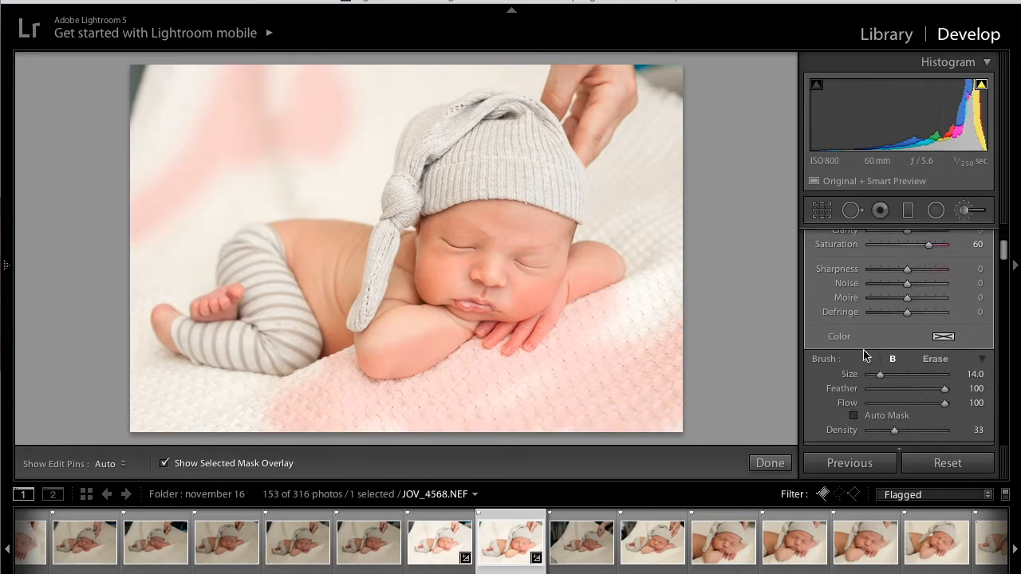
click(935, 340)
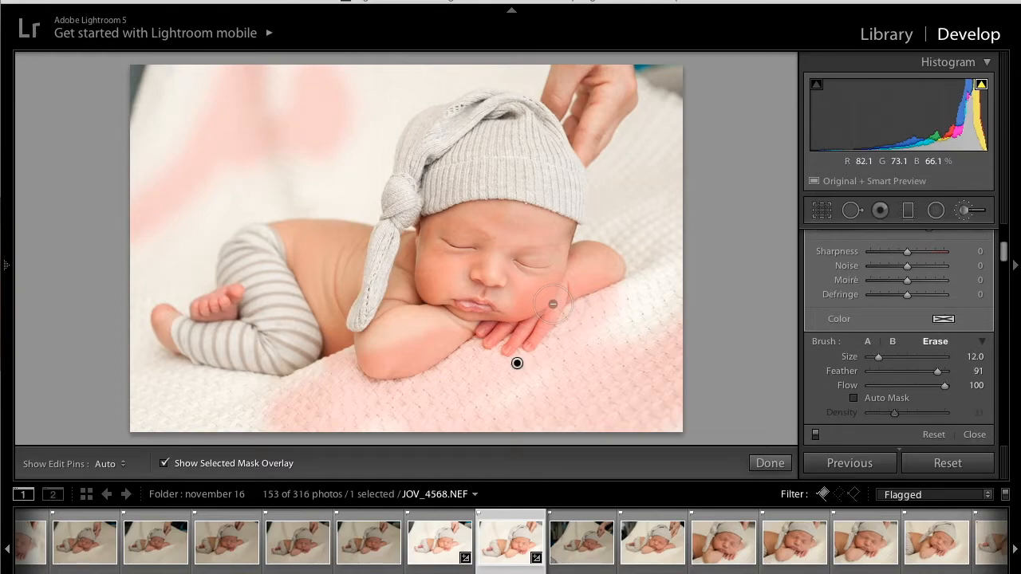
mouse_move(553, 302)
mouse_down()
mouse_move(396, 352)
mouse_move(401, 339)
mouse_move(473, 332)
mouse_move(515, 304)
mouse_move(541, 319)
mouse_move(516, 332)
mouse_move(556, 291)
mouse_move(604, 270)
mouse_move(512, 291)
mouse_move(345, 358)
mouse_up()
key(h)
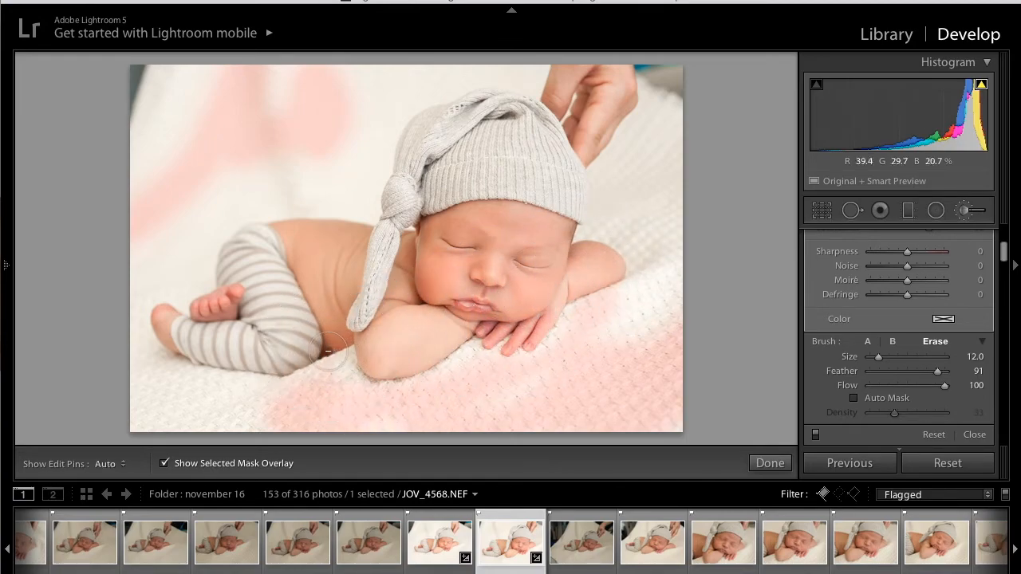
- Reselect the blanket's Adjustment Brush edit and paint its mask with brush B over the bare blanket area below the baby's outstretched arm
click(965, 212)
click(964, 212)
click(517, 363)
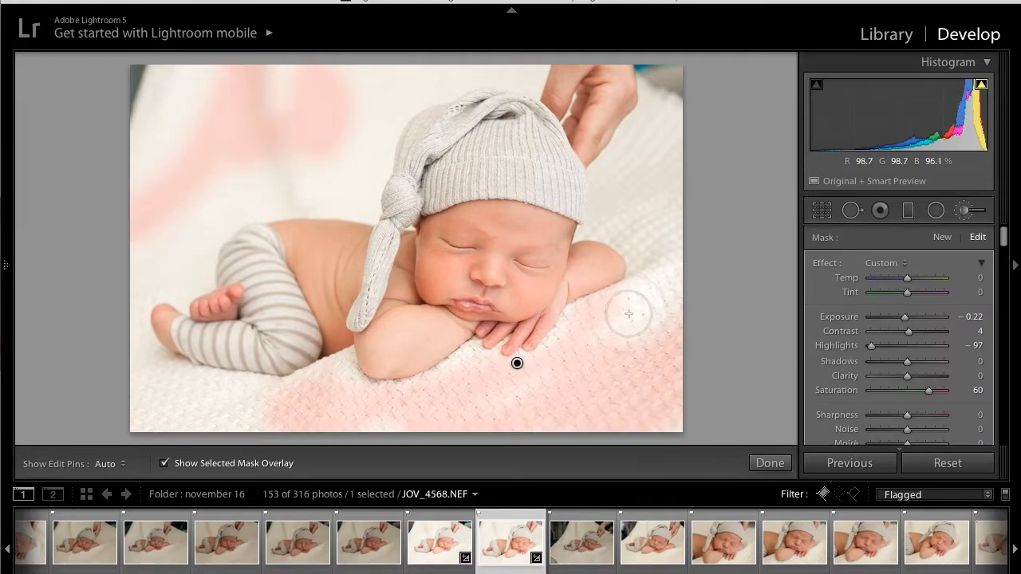
scroll(821, 343, down, 4)
scroll(822, 343, up, 1)
scroll(637, 312, down, 4)
mouse_move(636, 312)
mouse_down()
mouse_move(592, 335)
mouse_move(657, 296)
mouse_move(588, 335)
mouse_move(709, 361)
mouse_up()
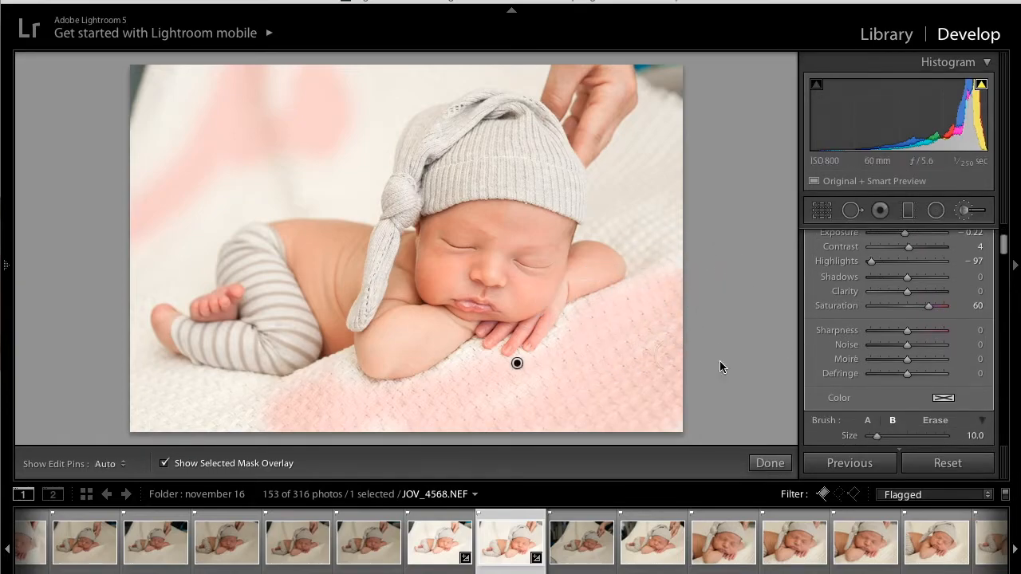
- Extend the brush mask over the backdrop blanket behind the baby's back, toggle the edit pins, and finish the brush edit
key(h)
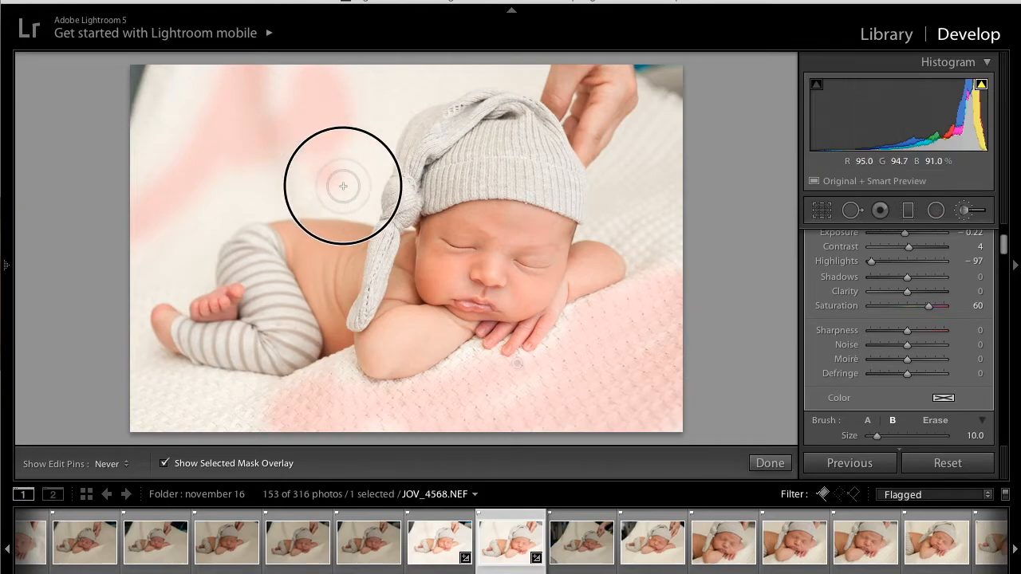
key(h)
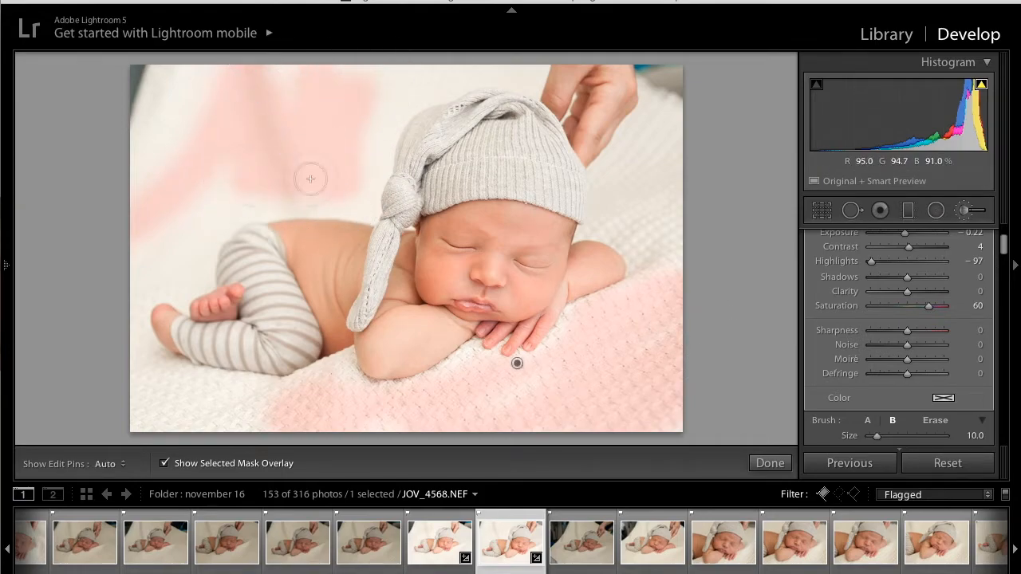
click(777, 465)
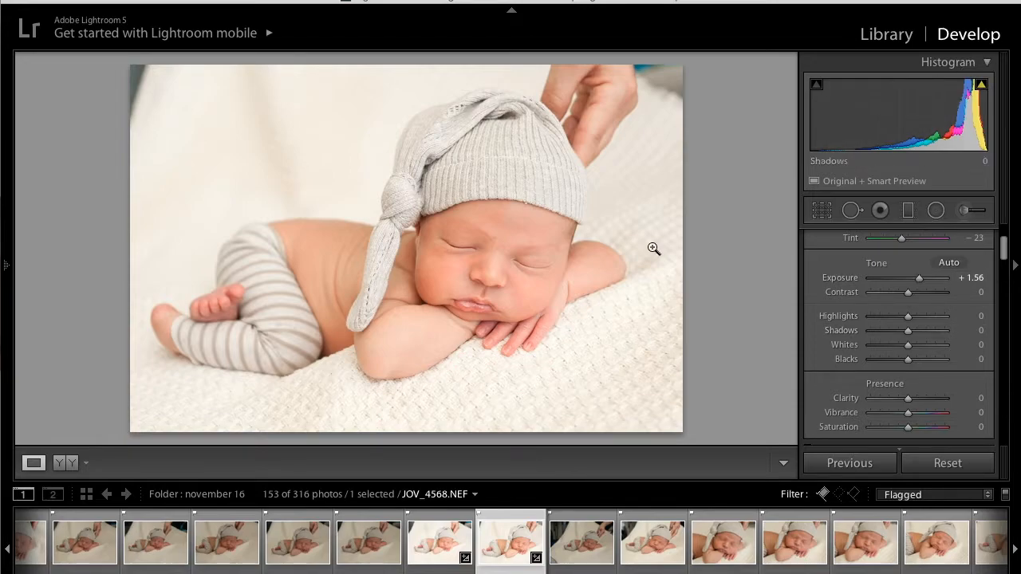
- Copy the develop settings without Local Adjustments and Crop from JOV_4568.NEF and paste them onto the next photo, JOV_4570.NEF
key(super+shift+c)
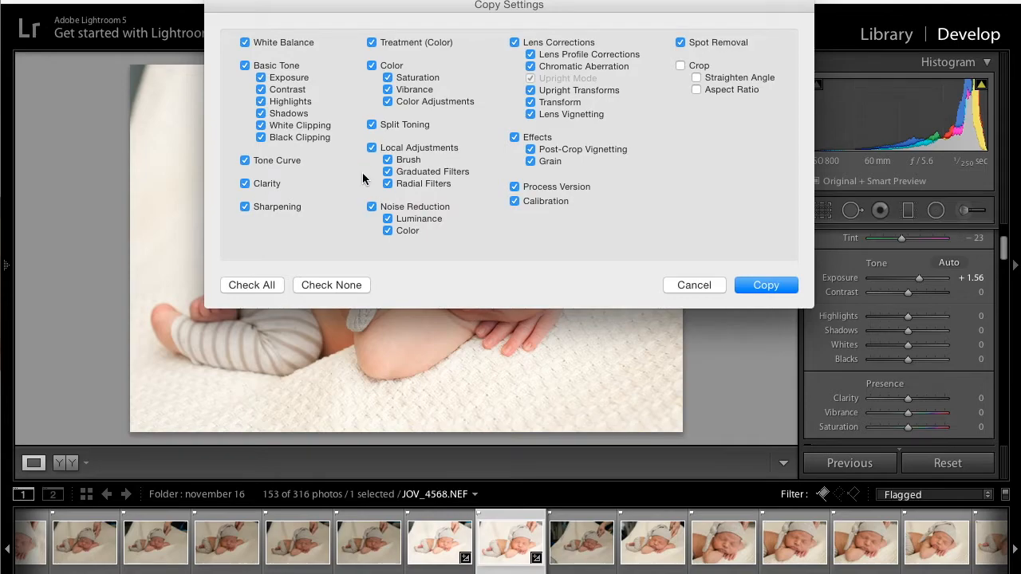
click(372, 149)
click(773, 286)
key(Right)
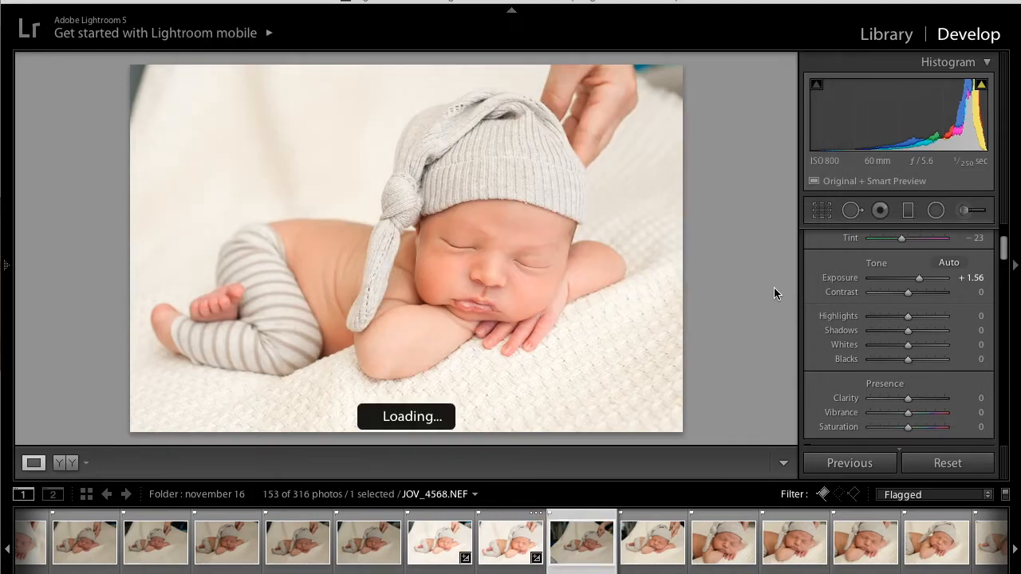
key(ctrl+shift+v)
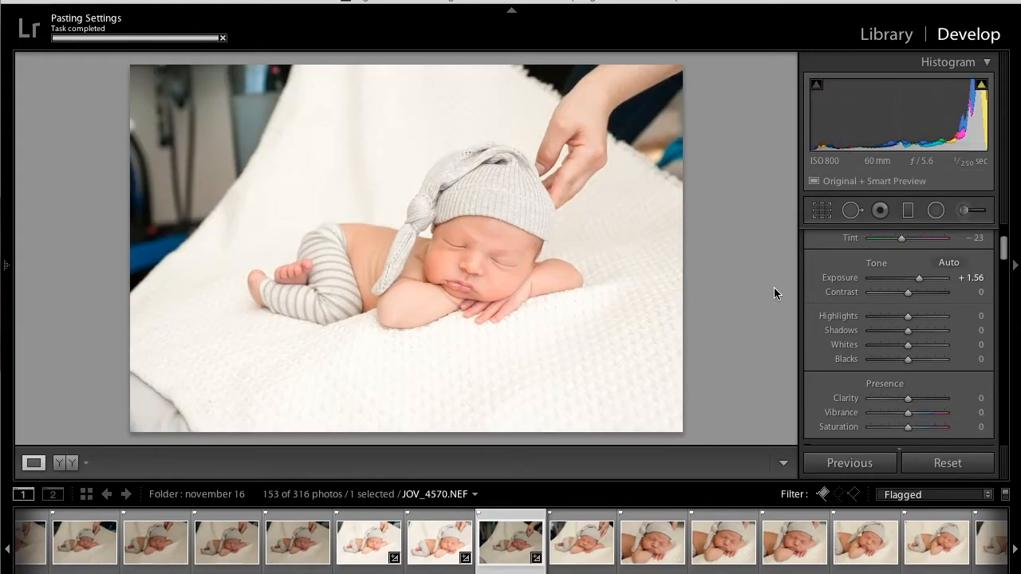
- Paste the copied settings onto the following photo, JOV_4571.NEF, and set its Exposure to +0.36
key(Right)
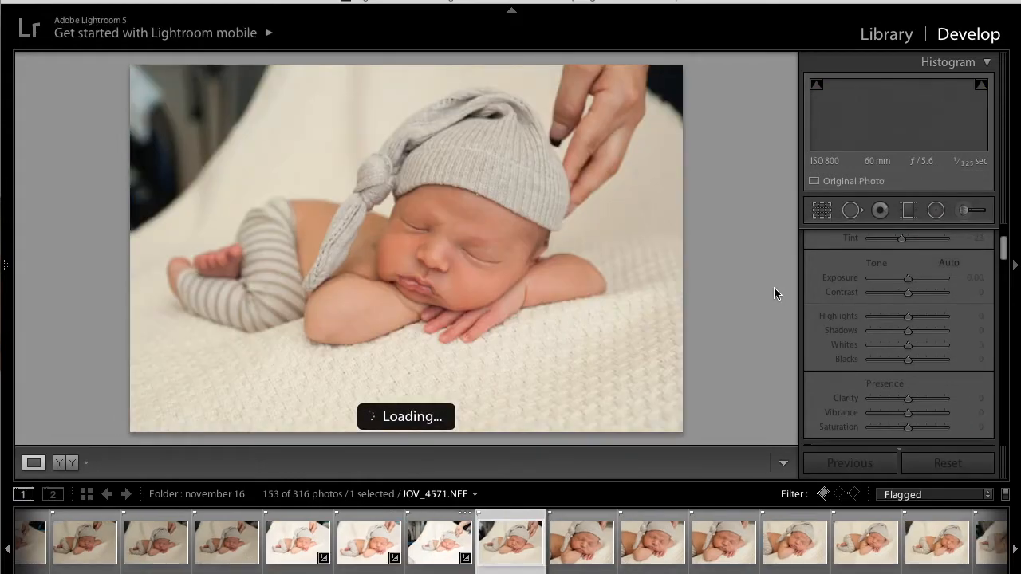
key(ctrl+shift+v)
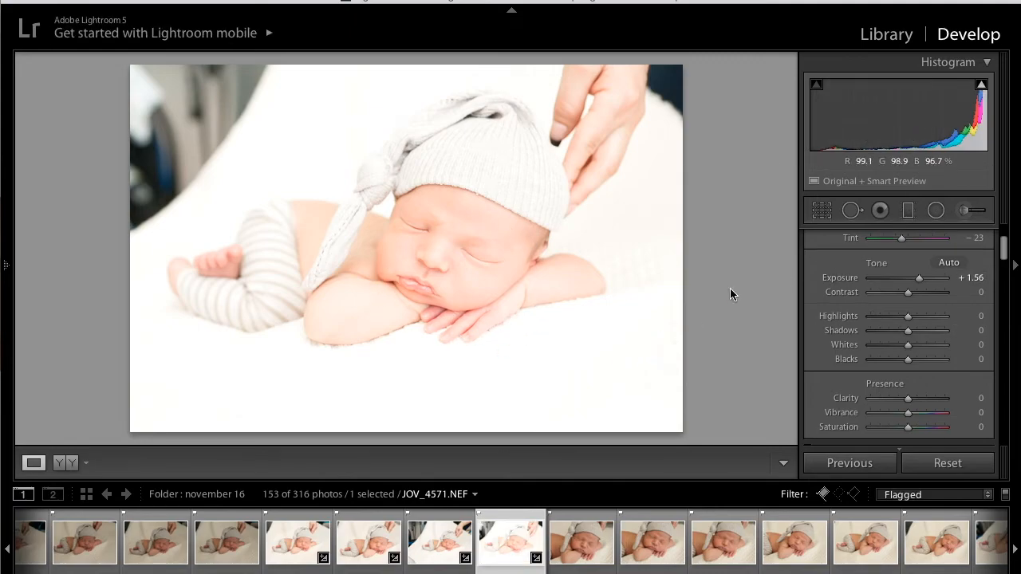
drag(912, 126, 889, 126)
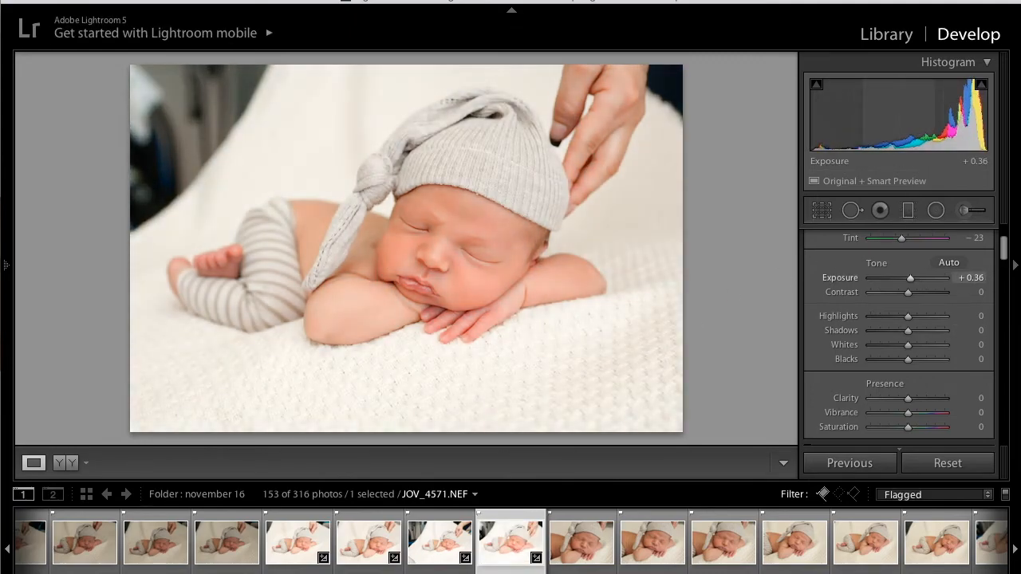